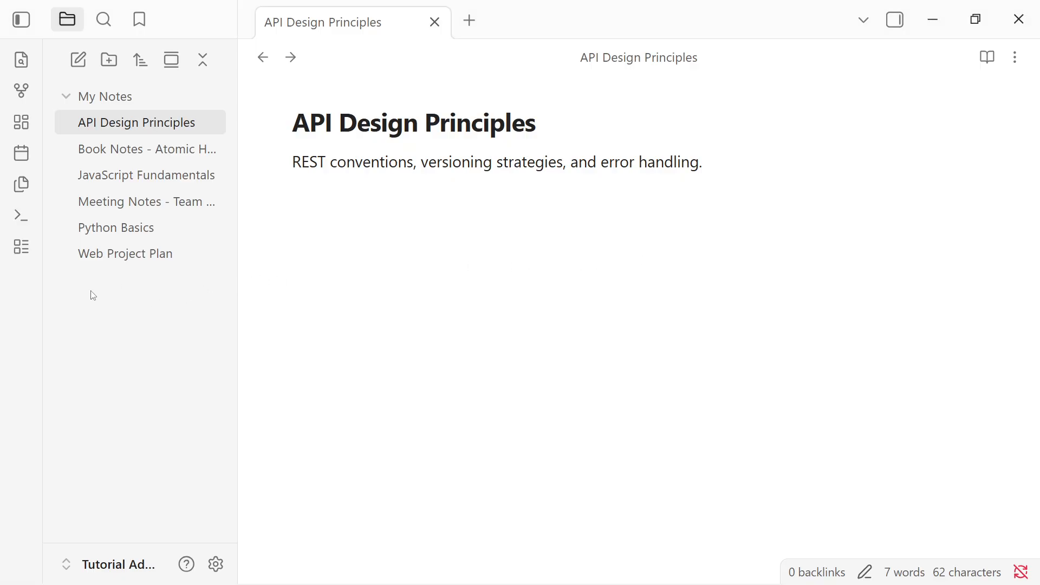
- Create a new folder in the vault named Daily Notes
right_click(167, 307)
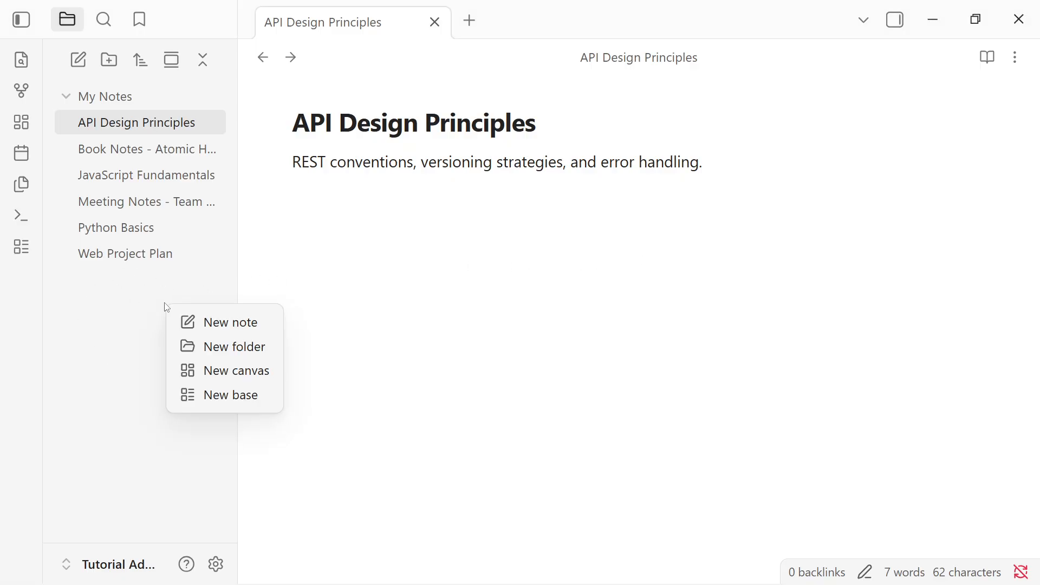
left_click(226, 345)
left_click_drag(126, 127, 64, 116)
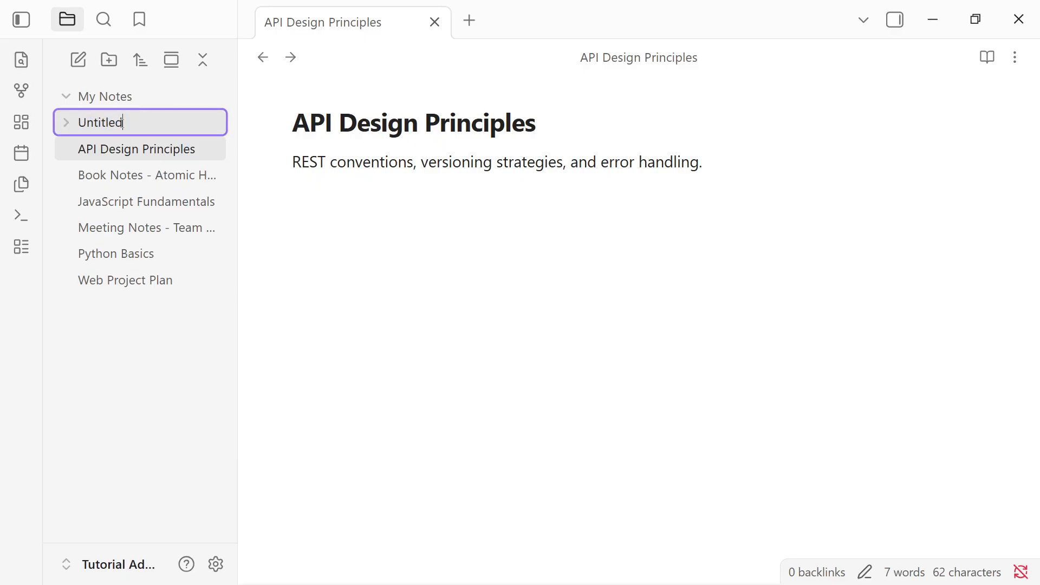
key("ctrl+a")
type("Daily Notes")
key("ctrl+a")
key("Return")
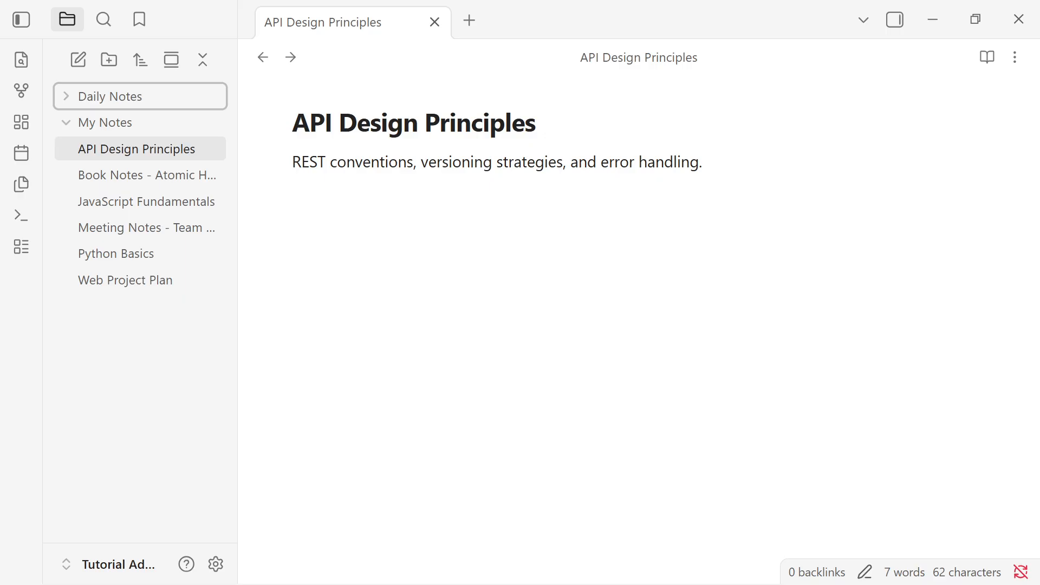
- Open the settings and find the Daily notes core plugin's options through the plugin search
left_click(222, 565)
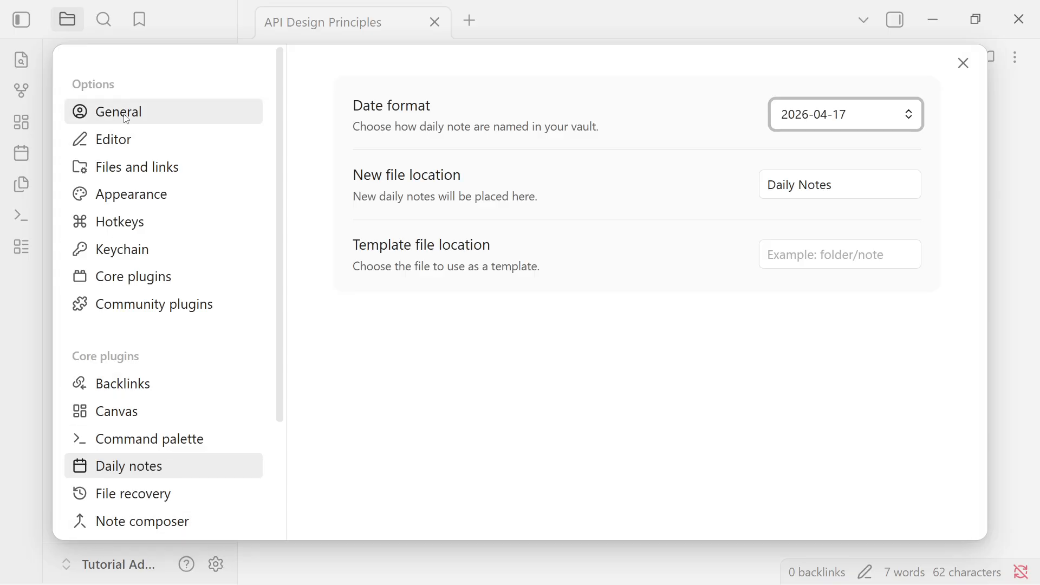
left_click(145, 286)
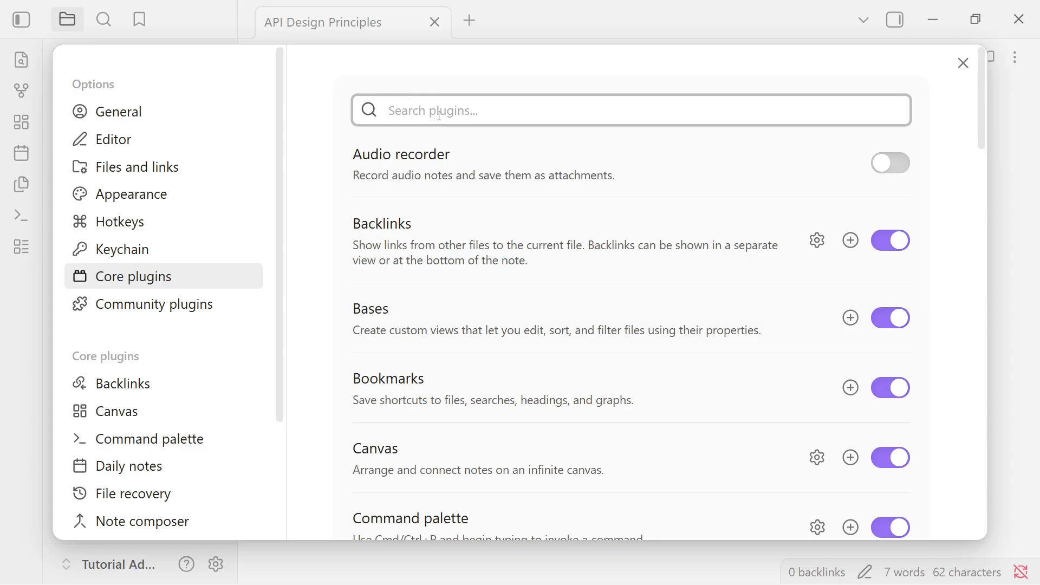
type("dail")
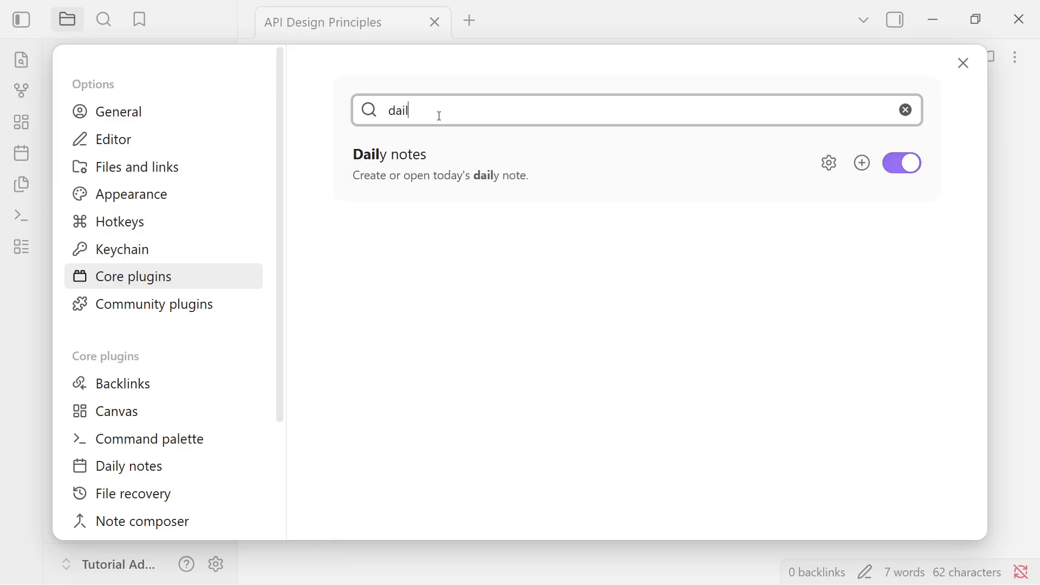
type("y notes")
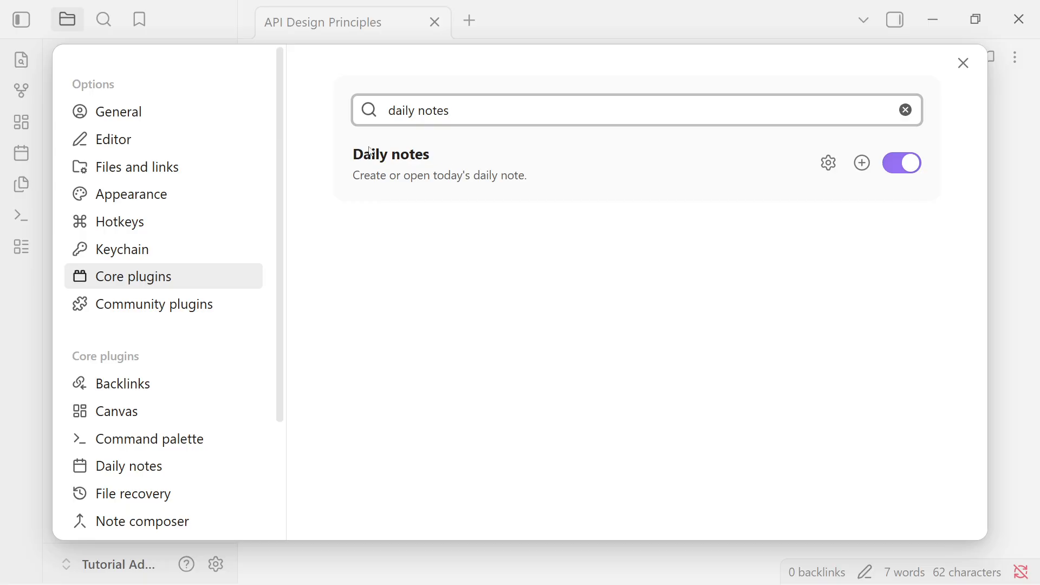
left_click(828, 165)
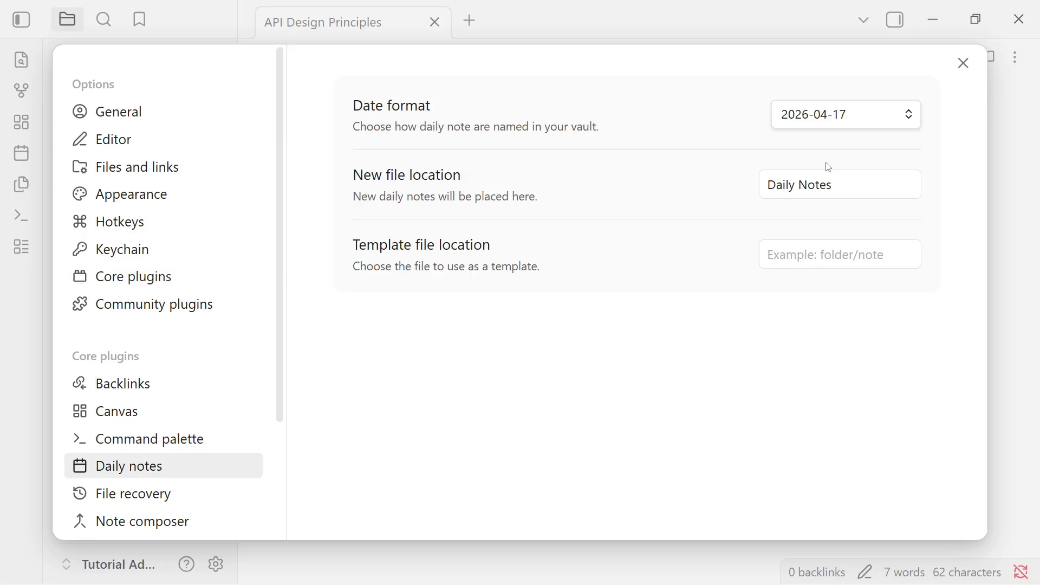
- Set the daily notes new file location to the Daily Notes folder and close the settings
left_click(839, 191)
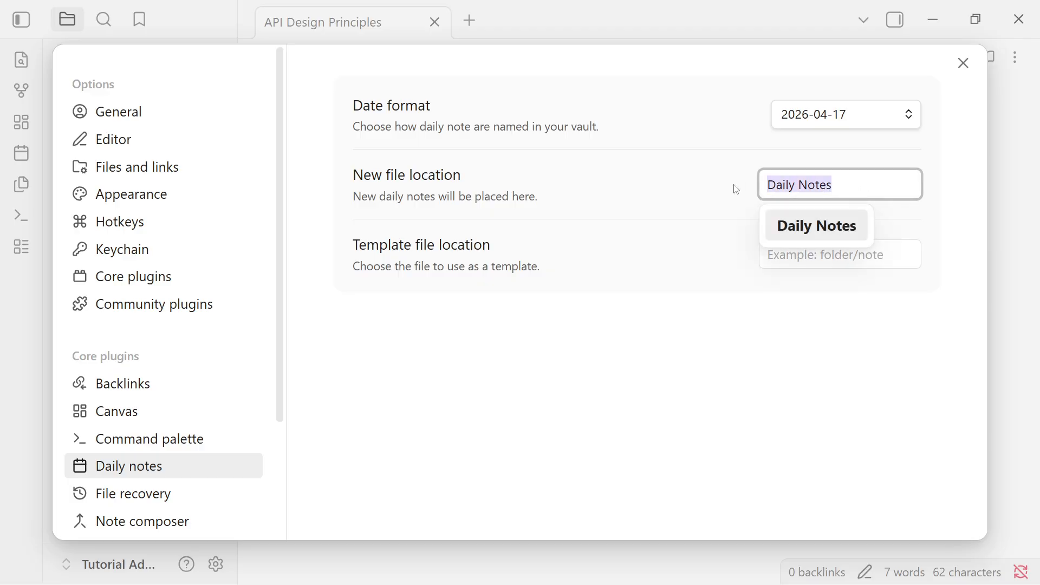
key("ctrl+a")
key("BackSpace")
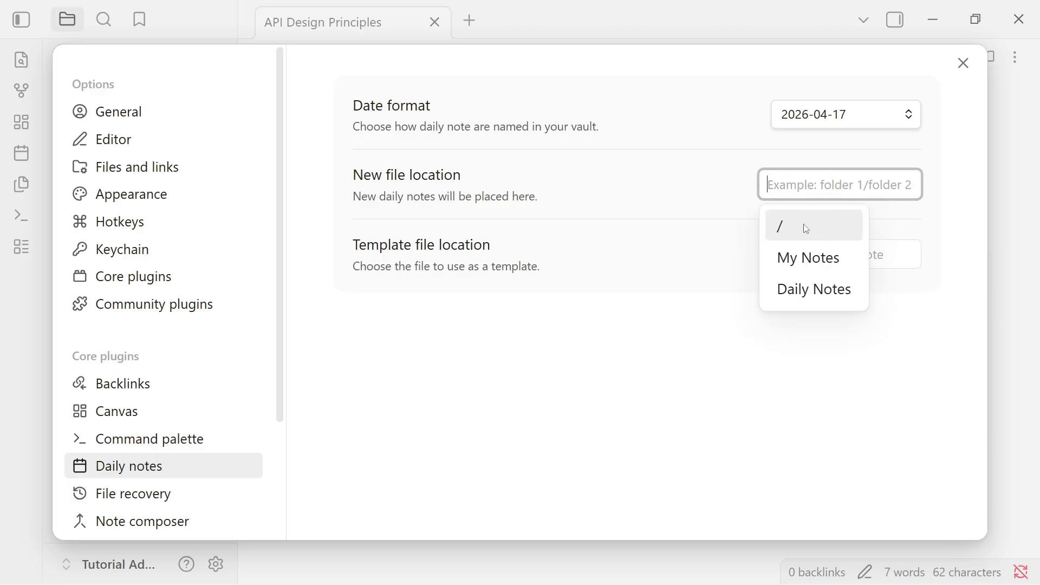
left_click(809, 289)
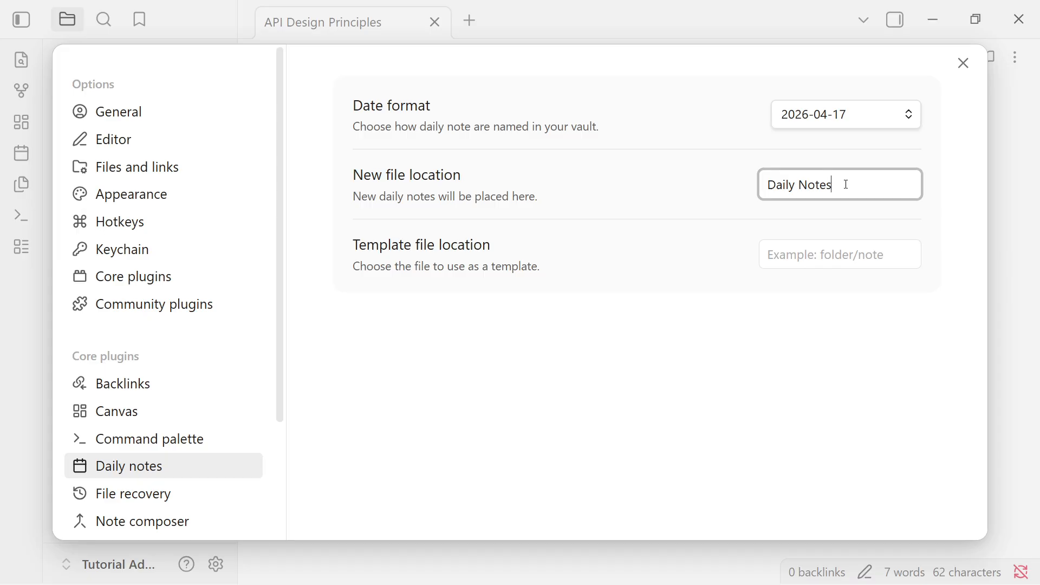
left_click_drag(846, 184, 766, 185)
left_click(963, 63)
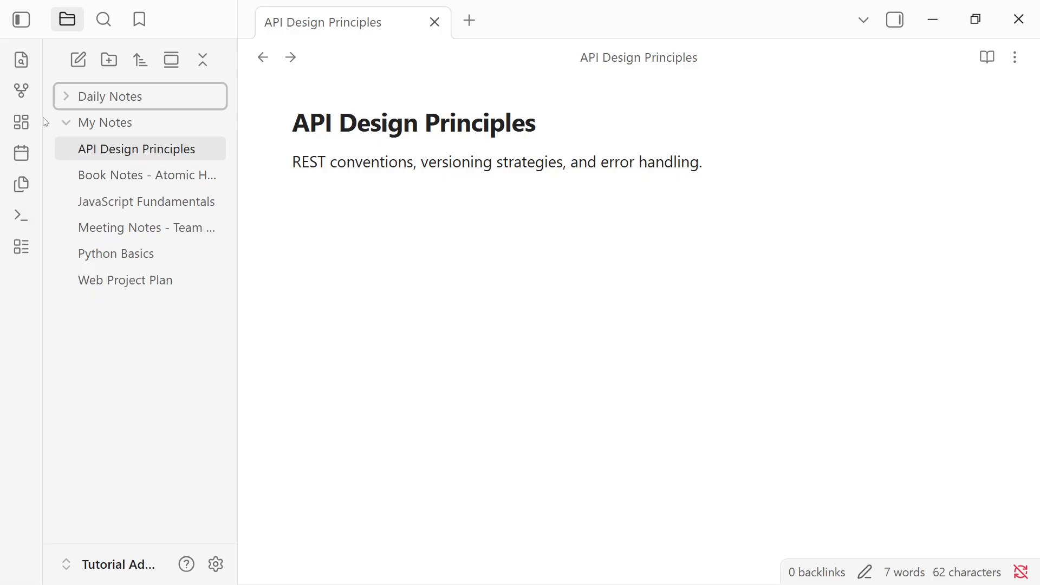
- Open today's daily note and expand the Daily Notes folder to check where it was saved
left_click(12, 156)
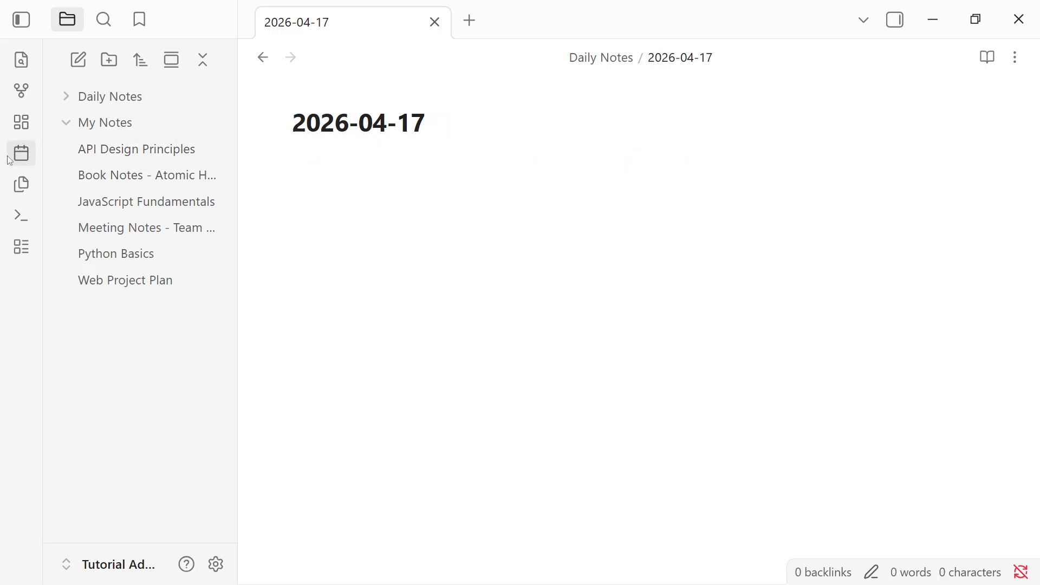
left_click(434, 135)
left_click_drag(441, 125, 306, 121)
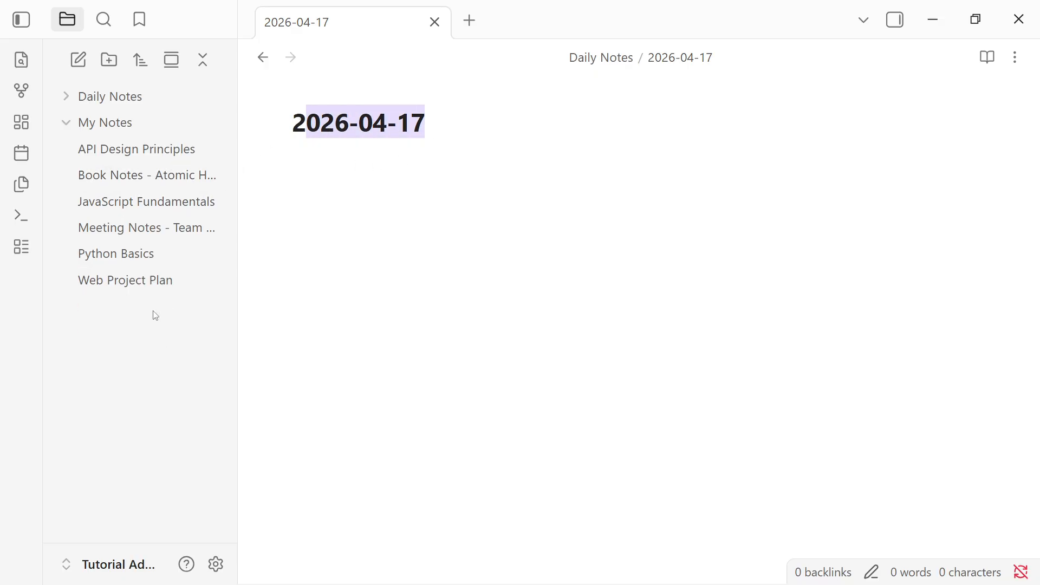
left_click(131, 101)
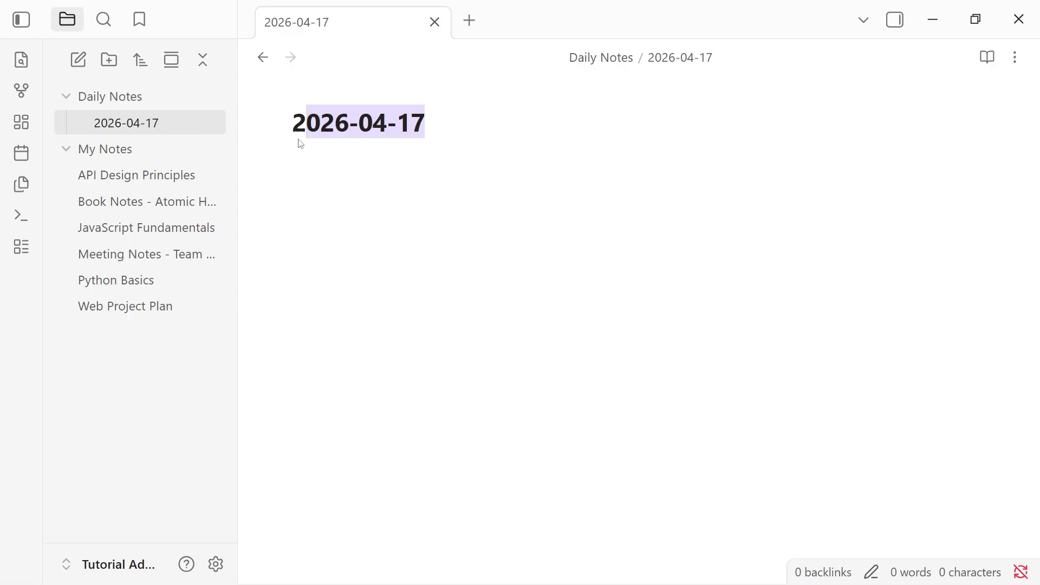
- Create another new folder named Templates in the vault
right_click(133, 417)
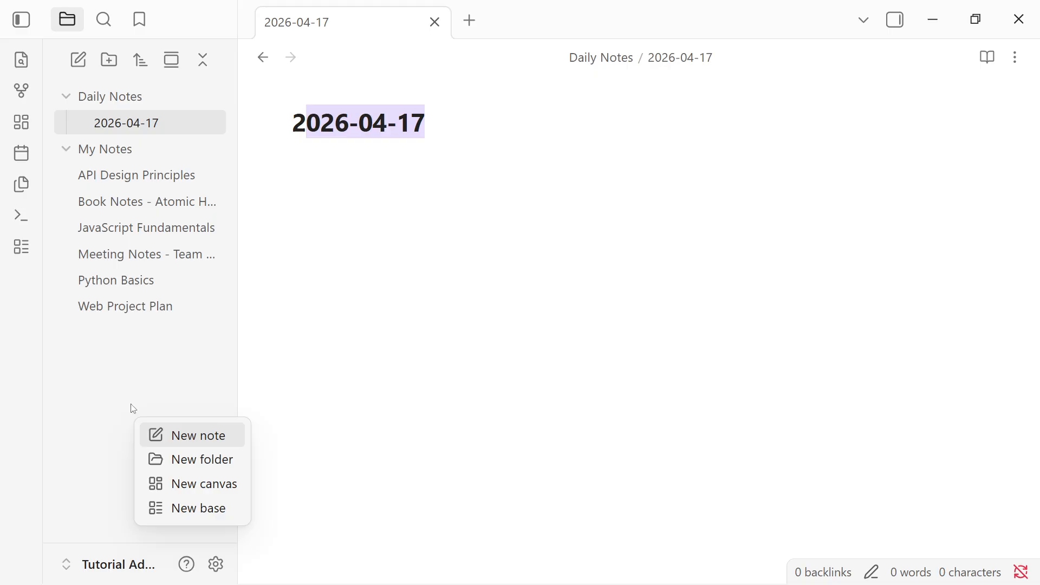
left_click(163, 459)
type("T")
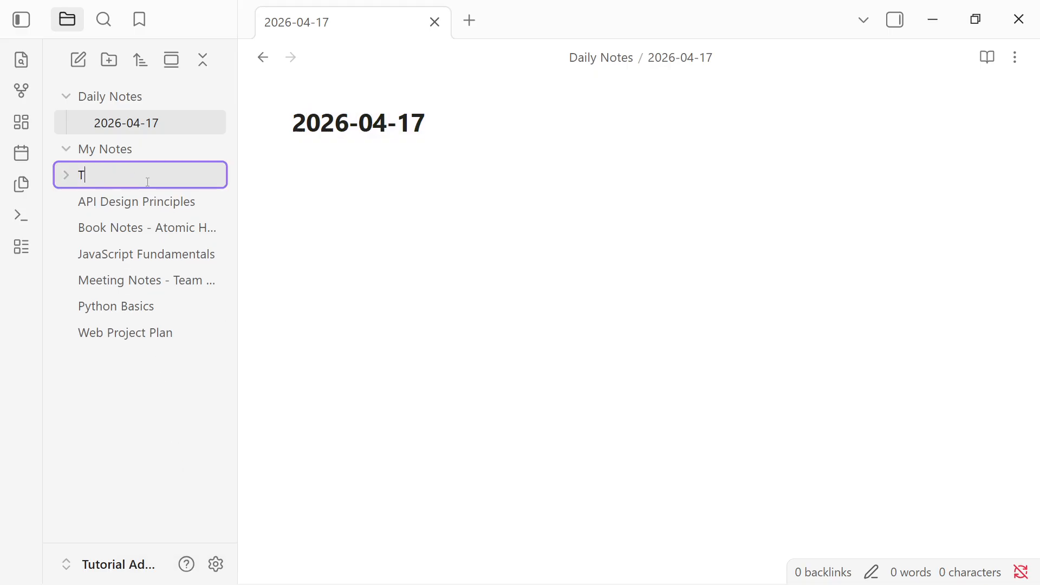
type("remplates")
key("Return")
left_click(132, 182)
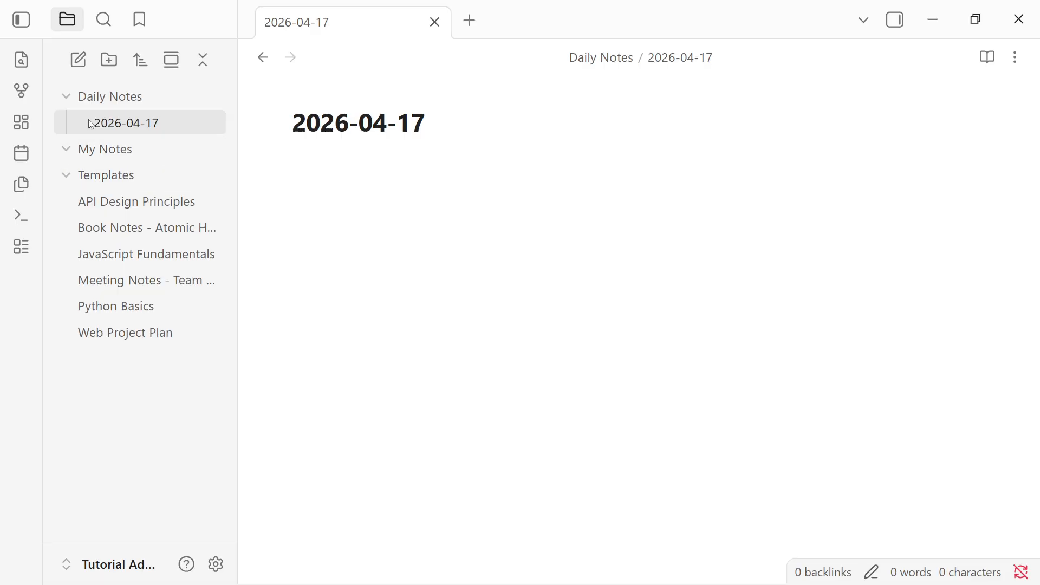
left_click(70, 96)
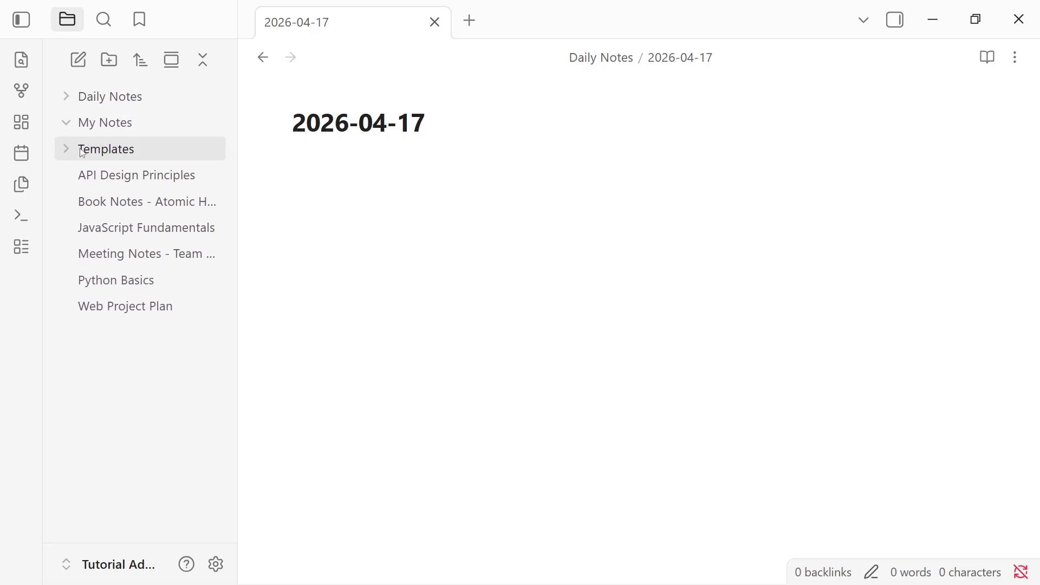
- Add a new note inside the Templates folder and title it Daily Note Template
right_click(120, 149)
left_click(168, 164)
left_click(335, 125)
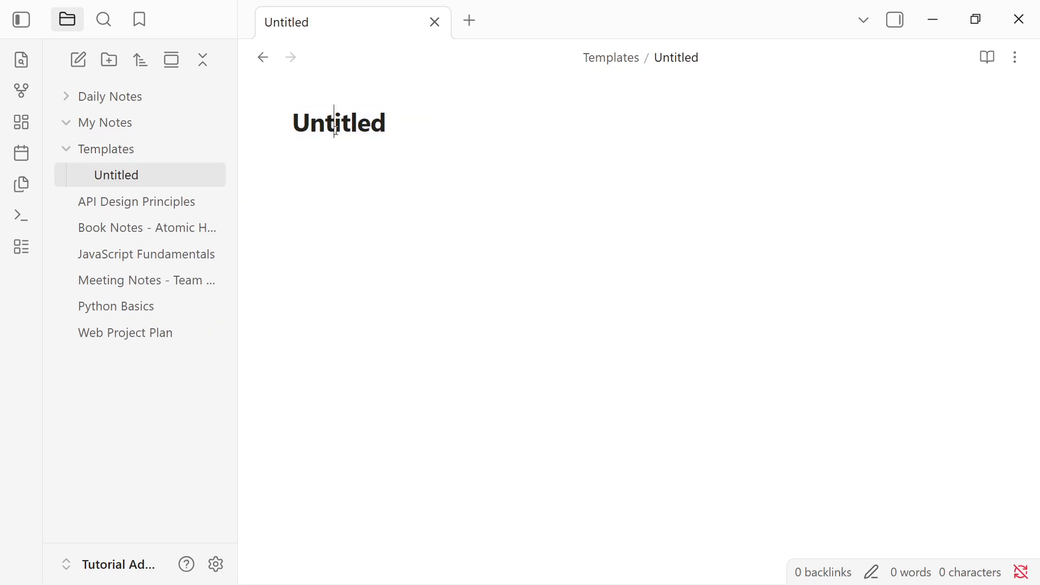
key("ctrl+a")
type("Daily Notre")
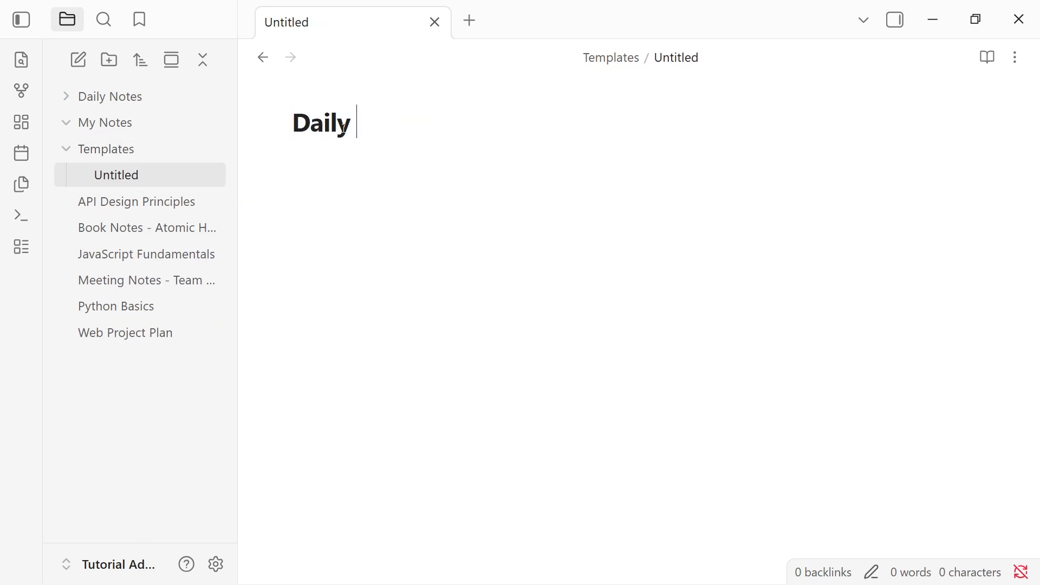
key("BackSpace")
key("BackSpace")
type("e Template")
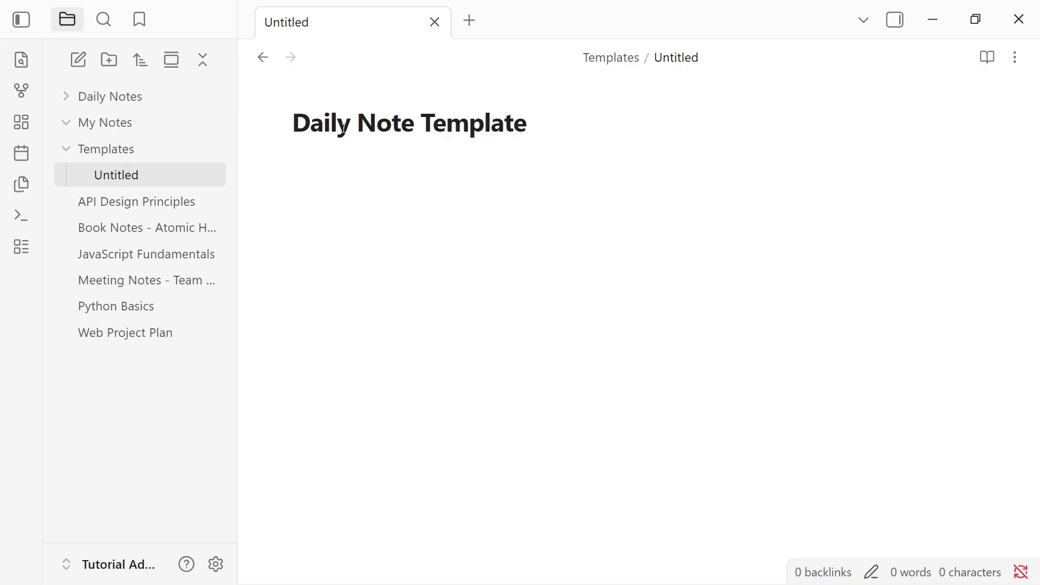
key("Return")
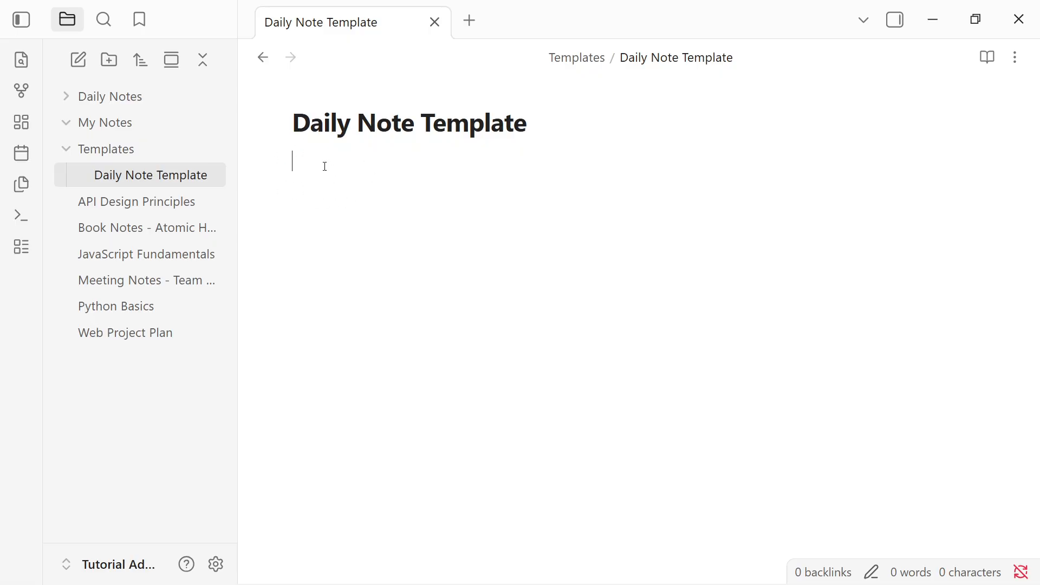
- Paste Capture, Tasks and Notes headings with a task checkbox into the template, removing the blank line before Notes
type("# Capture ## Tasks - [ ]   # Notes")
left_click_drag(356, 183, 292, 183)
left_click(293, 240)
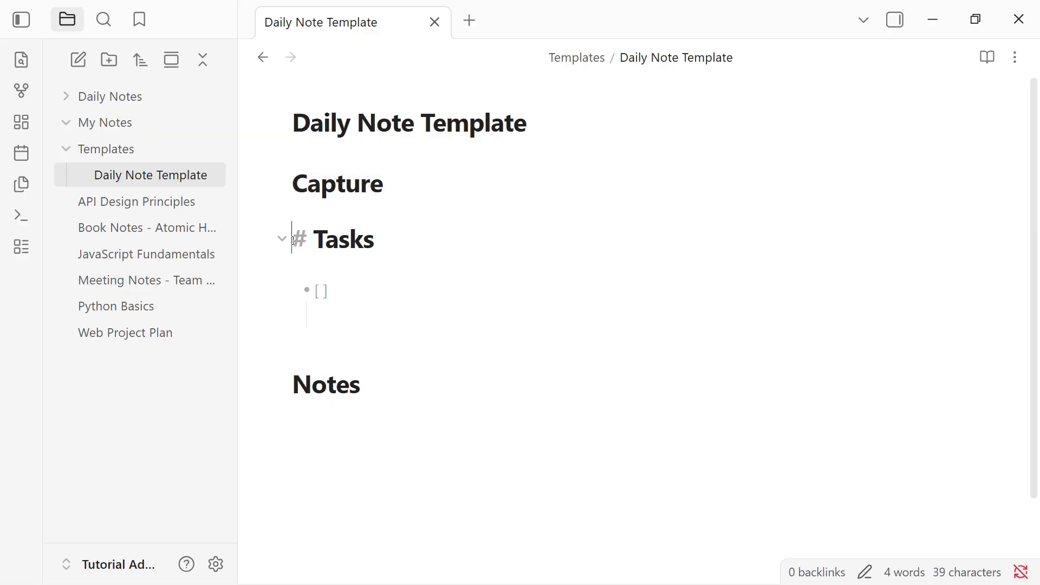
left_click_drag(405, 243, 288, 239)
left_click_drag(353, 294, 292, 279)
left_click_drag(394, 394, 288, 395)
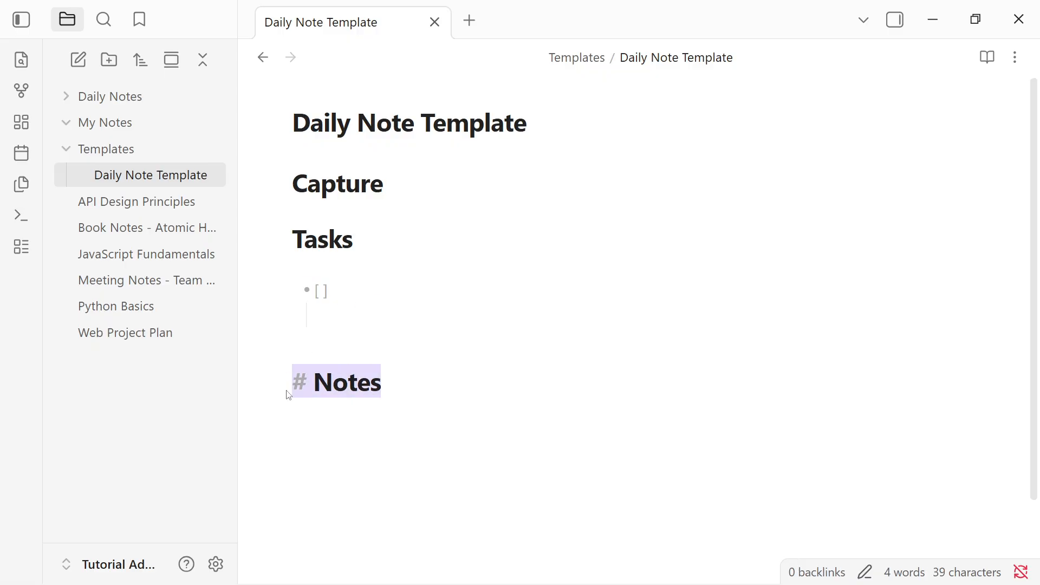
left_click(396, 412)
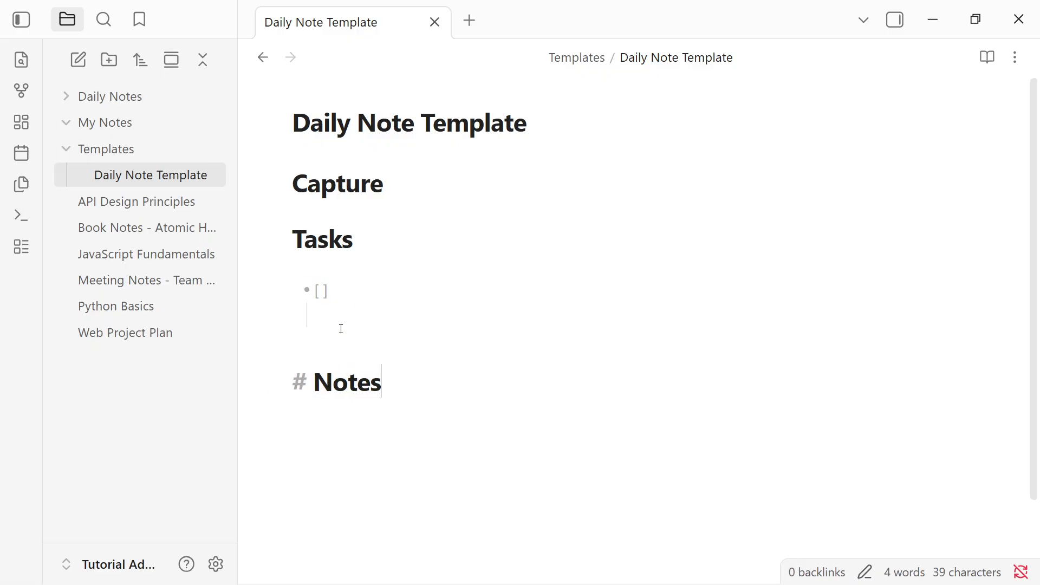
left_click(329, 342)
key("BackSpace")
left_click(397, 393)
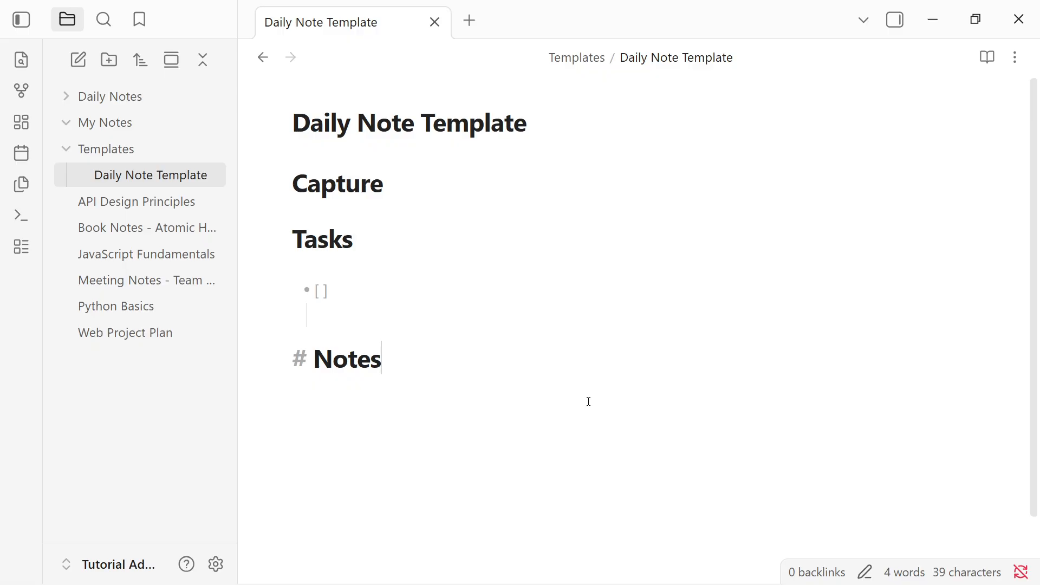
- Set the daily notes template file location to Templates/Daily Note Template in the plugin settings
left_click(215, 564)
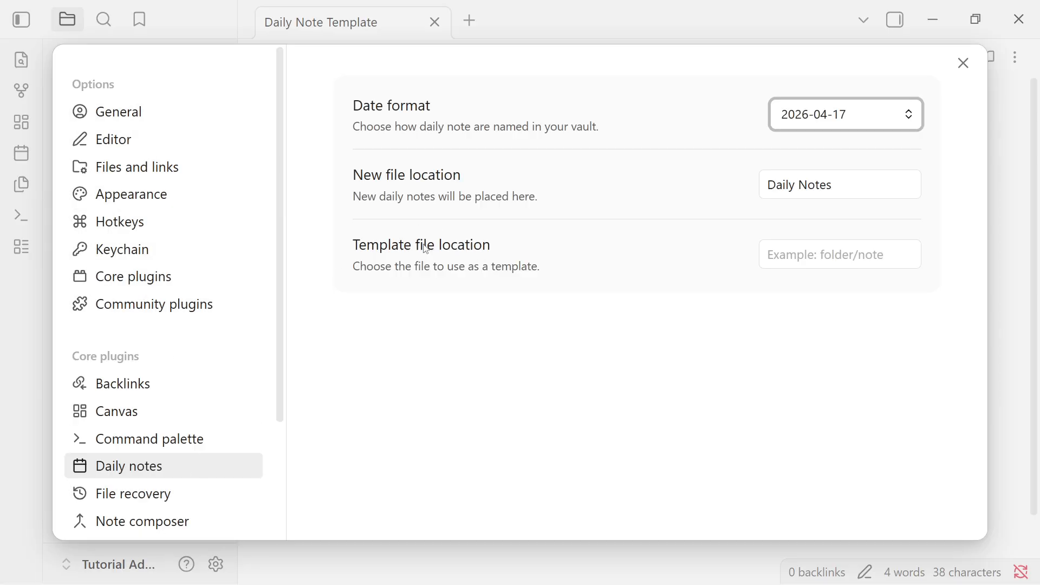
left_click(841, 256)
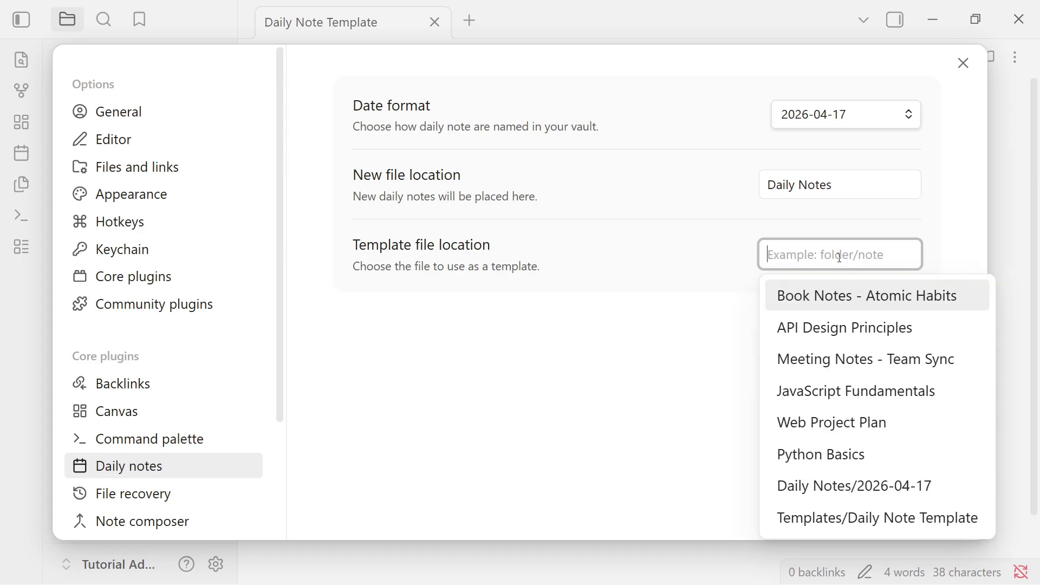
type("Te")
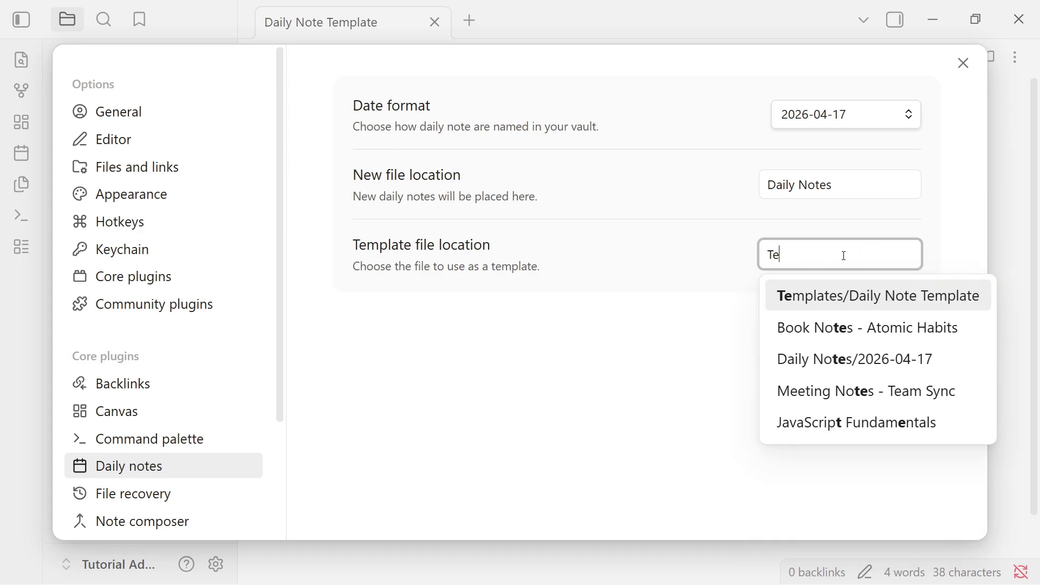
left_click(853, 307)
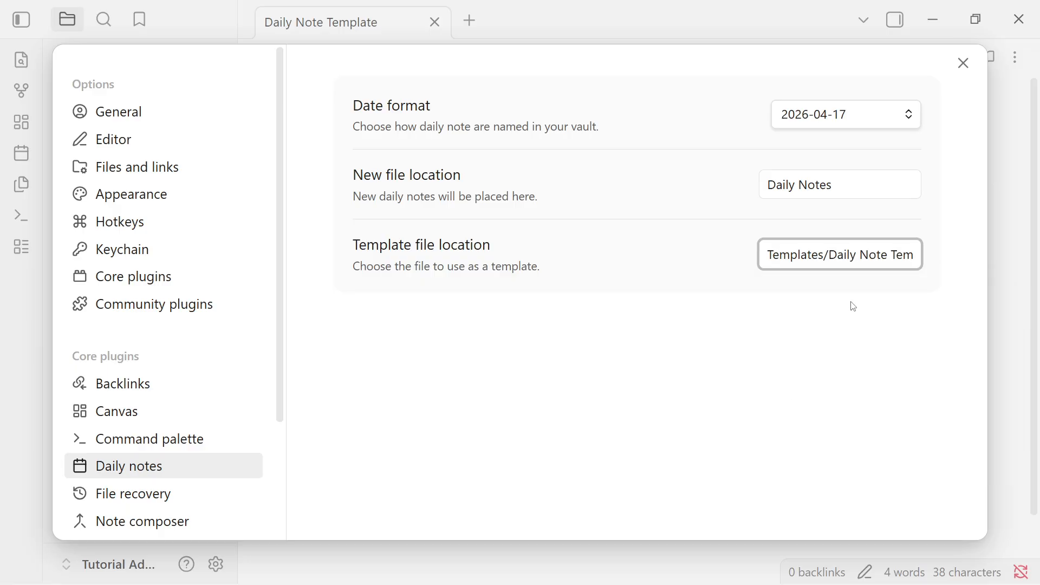
left_click_drag(773, 253, 914, 254)
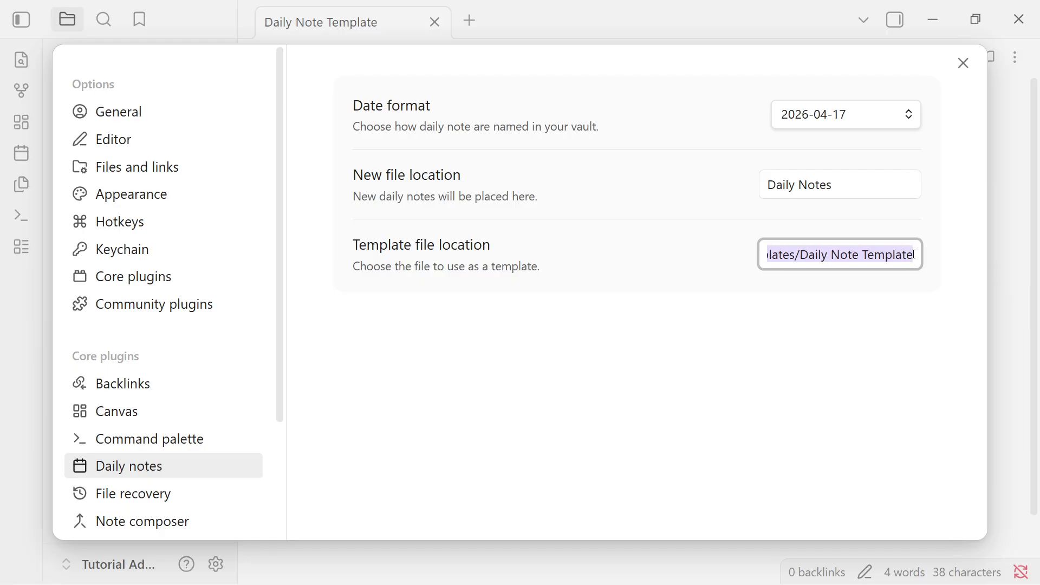
left_click(834, 303)
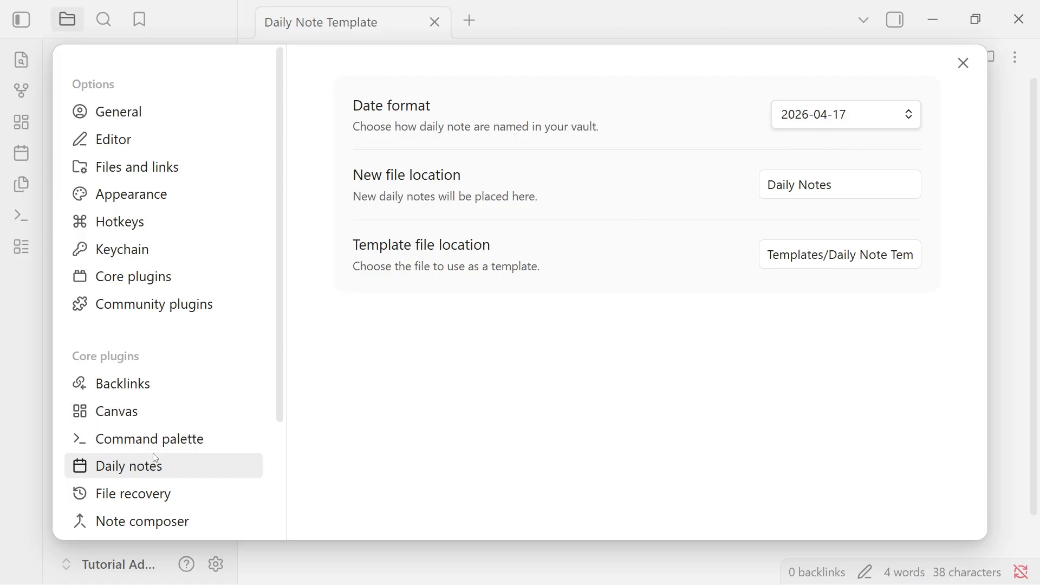
- Reassign the Ctrl+J hotkey to the Daily notes command for opening today's daily note, then close settings
left_click(130, 277)
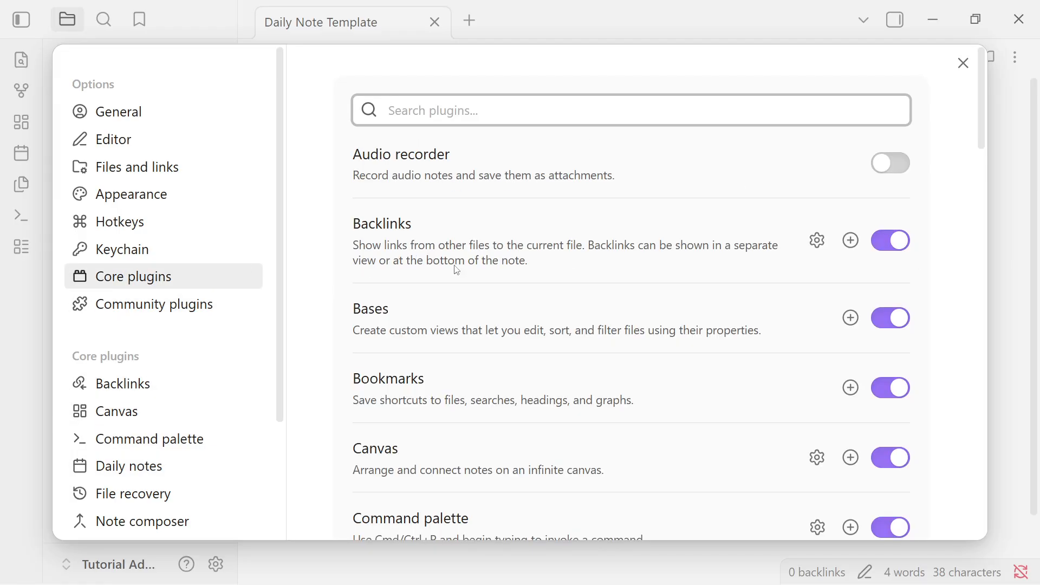
left_click(494, 110)
type("daily")
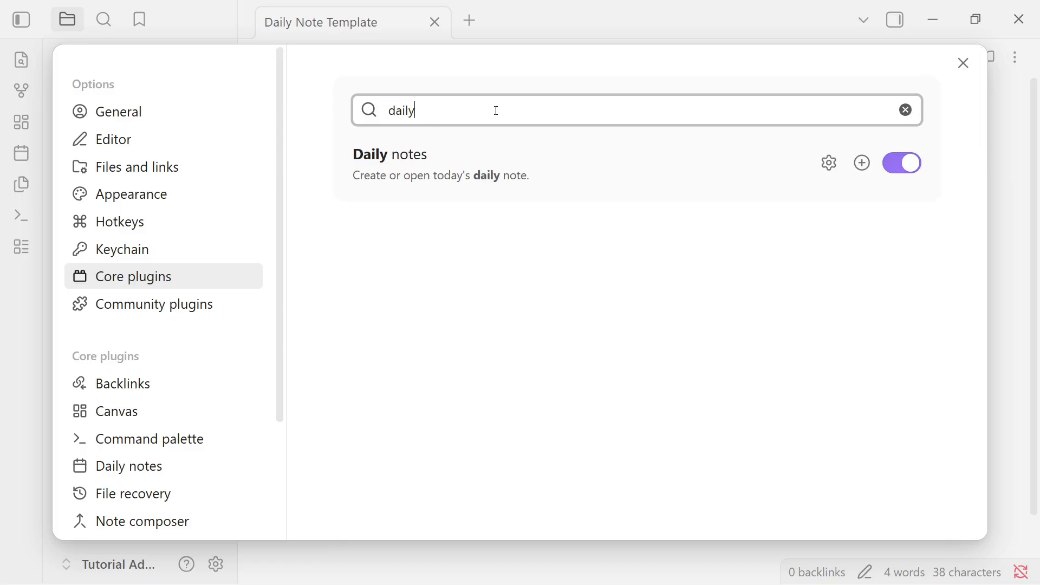
left_click(863, 164)
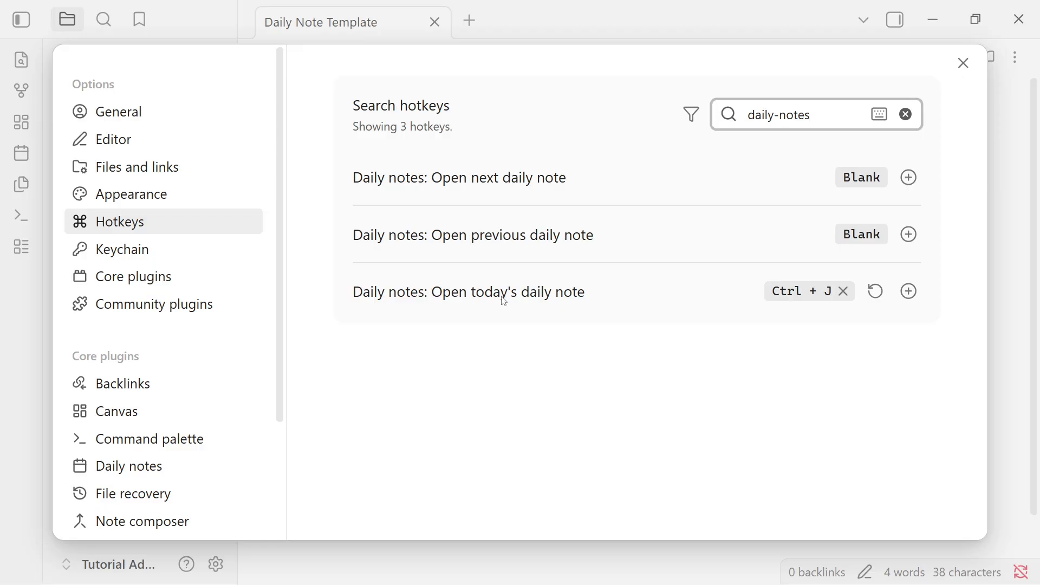
left_click(843, 292)
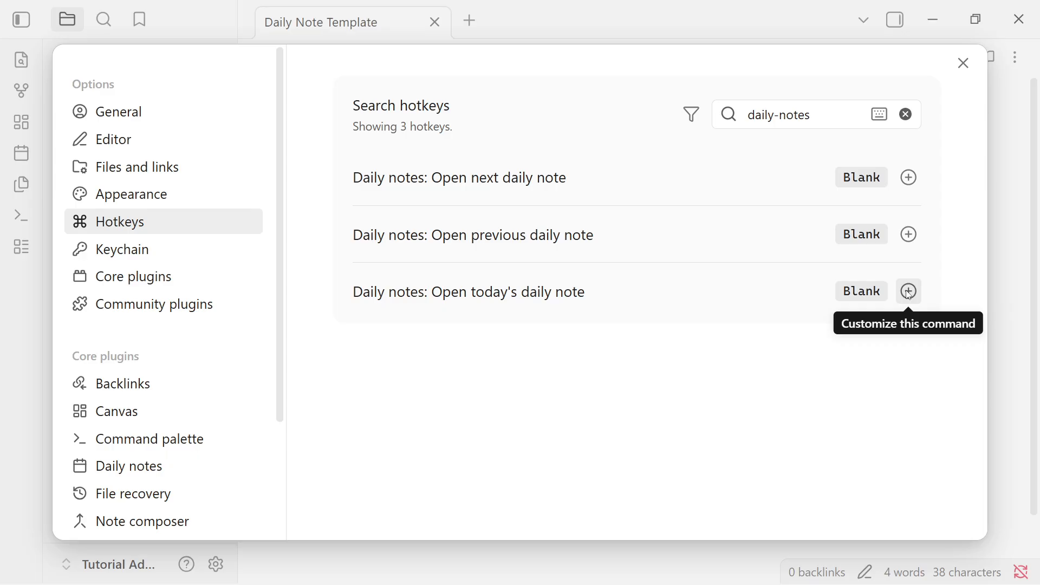
left_click(909, 293)
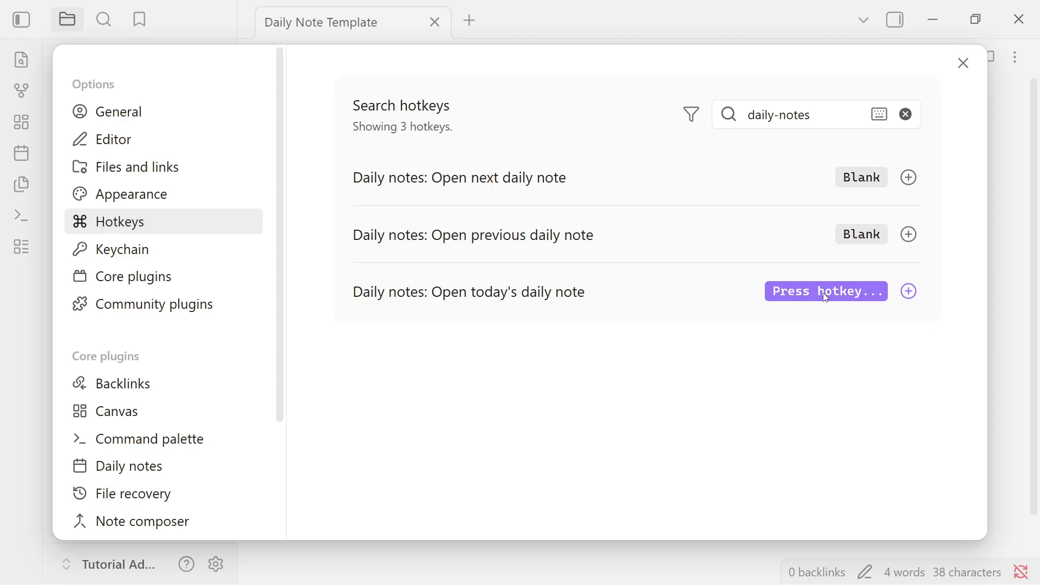
key("ctrl+j")
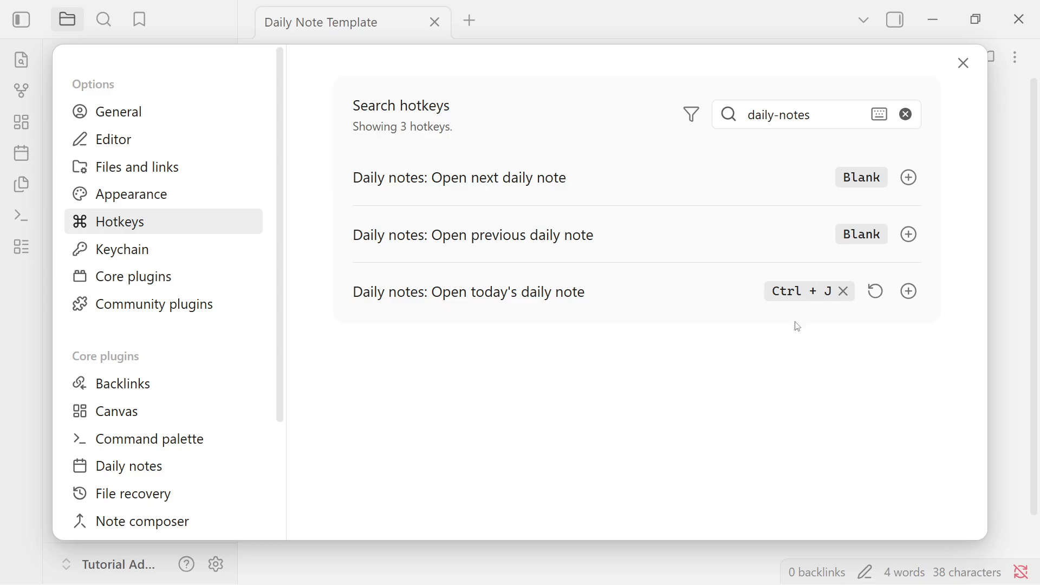
left_click(963, 63)
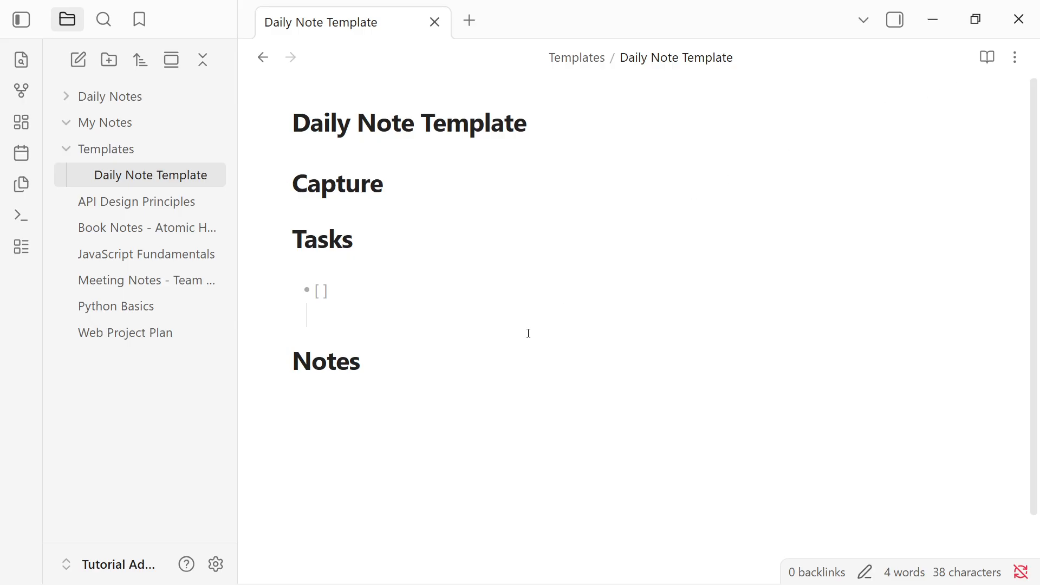
- Open today's daily note with the hotkey and browse between it and the Daily Note Template in the file tree
left_click(104, 413)
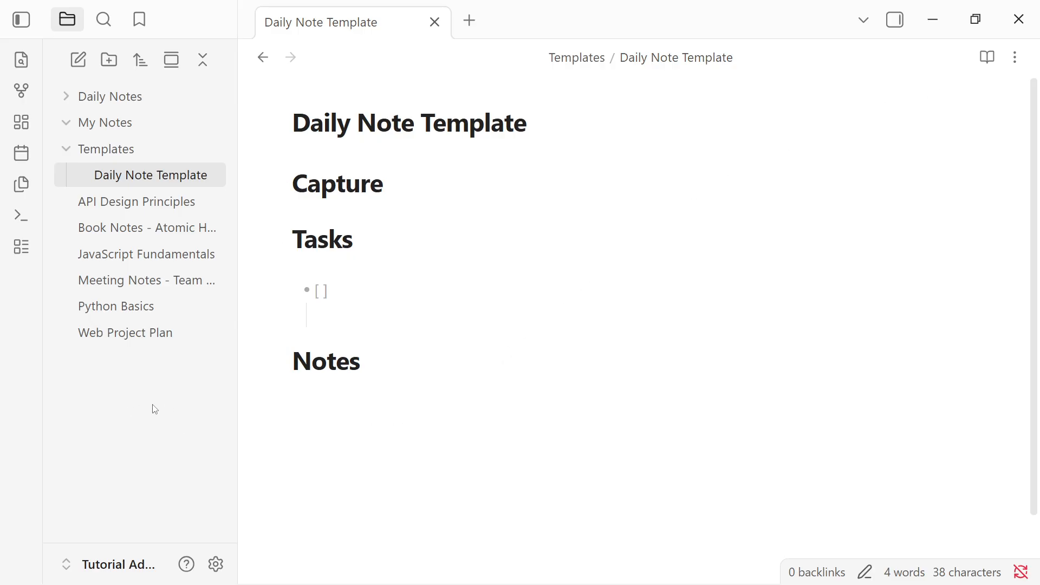
key("ctrl+j")
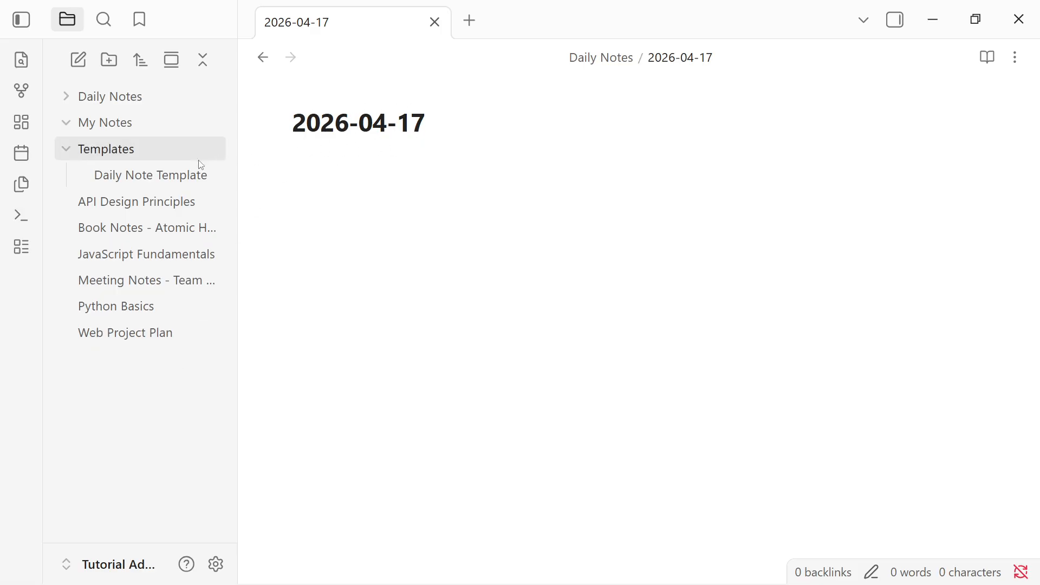
left_click(168, 183)
left_click(156, 142)
left_click(142, 120)
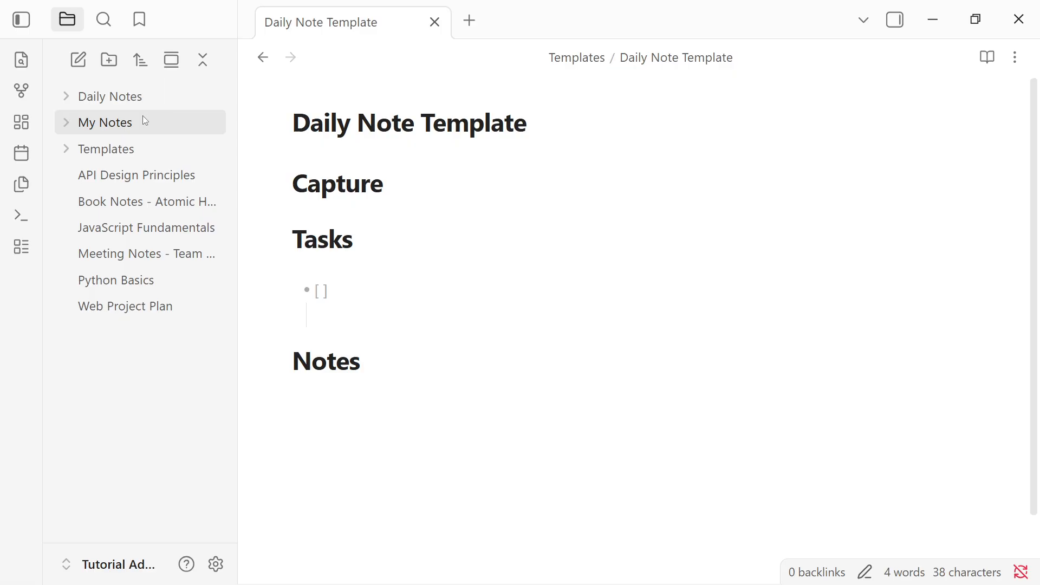
left_click(167, 103)
left_click(158, 123)
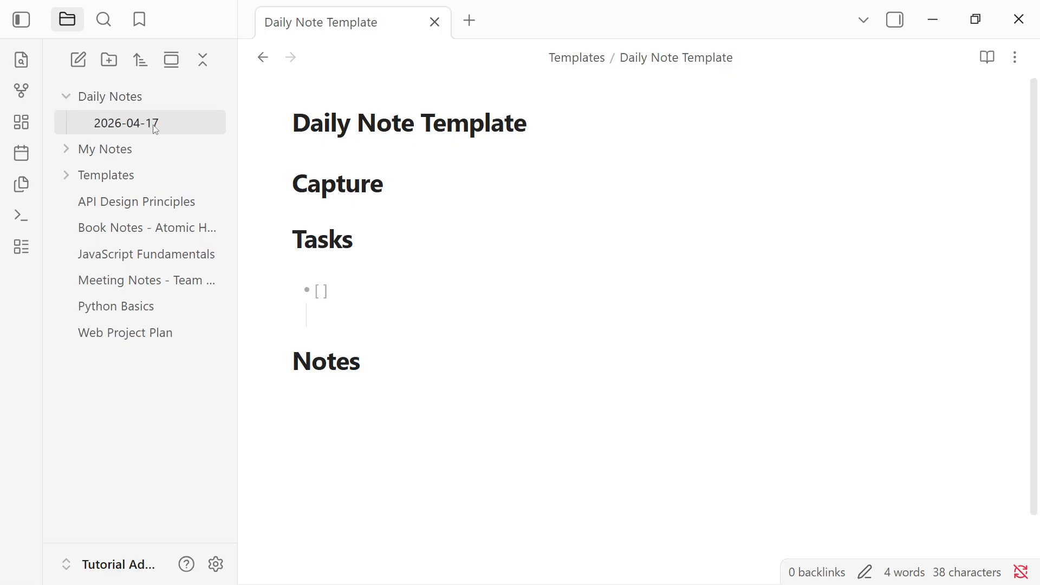
left_click(452, 150)
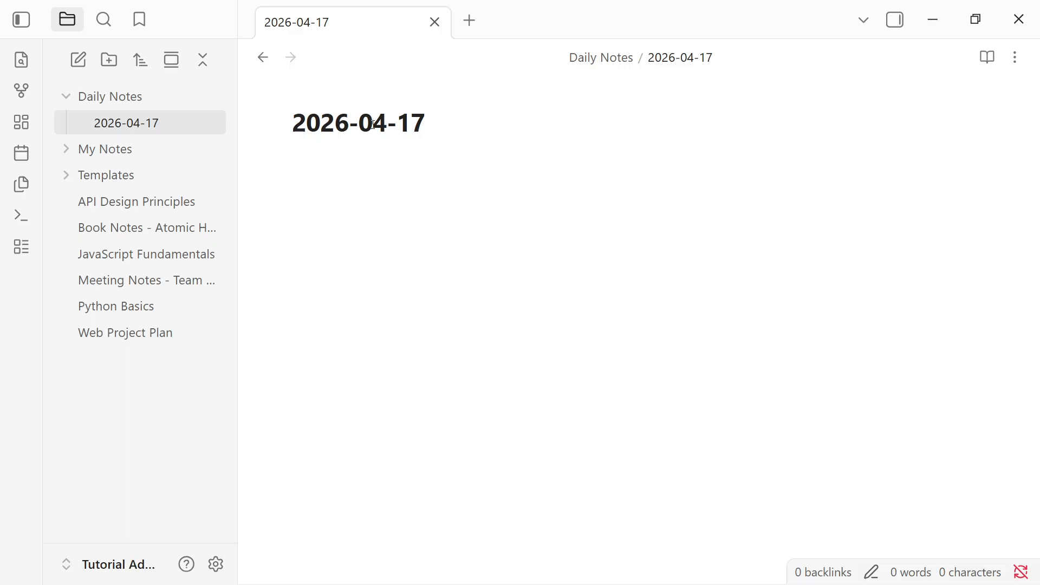
right_click(170, 124)
left_click(410, 121)
left_click(615, 60)
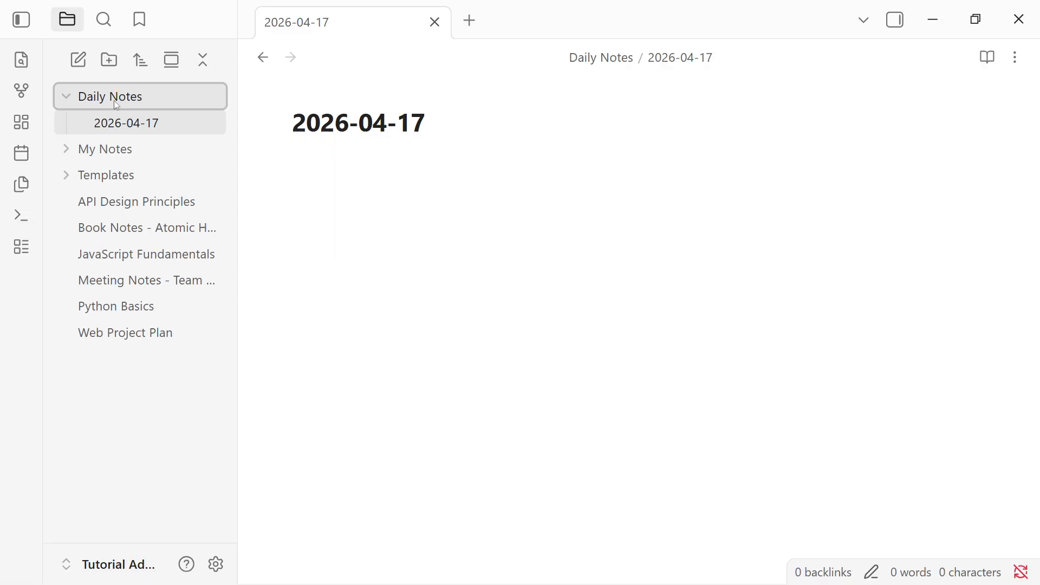
right_click(121, 130)
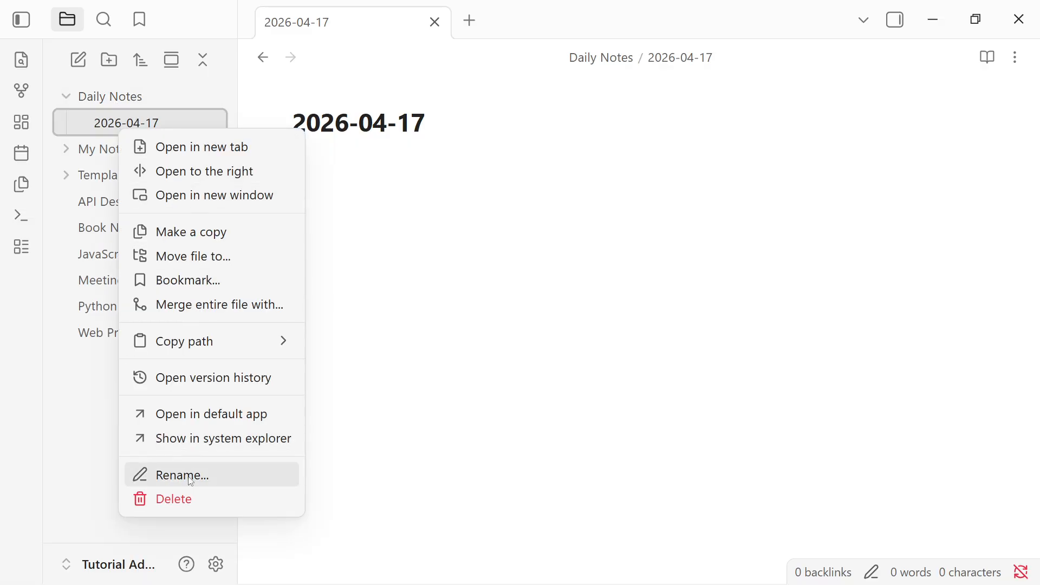
- Write Research Notes as the first line of today's daily note
left_click(502, 209)
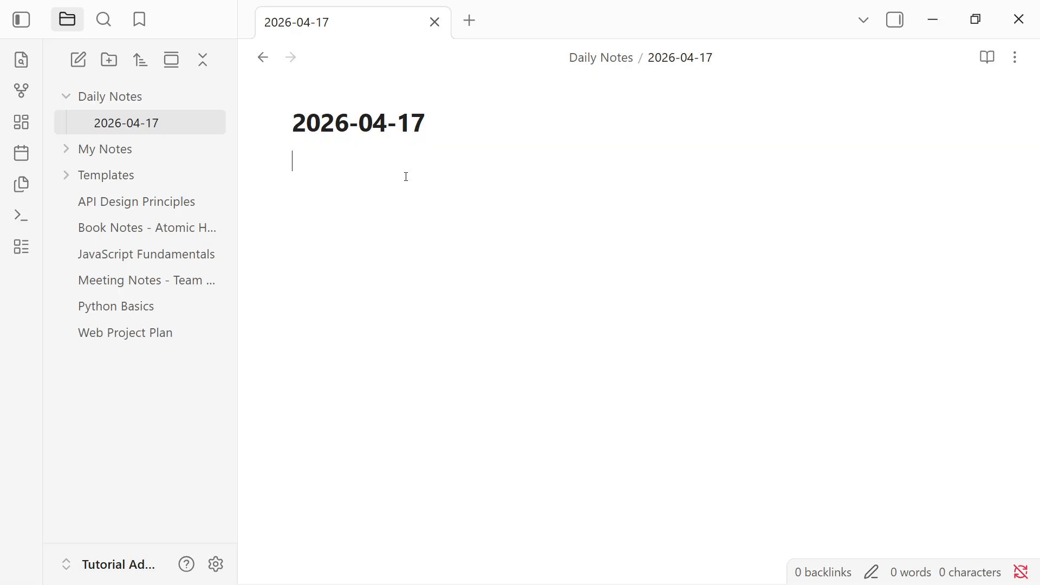
type("R")
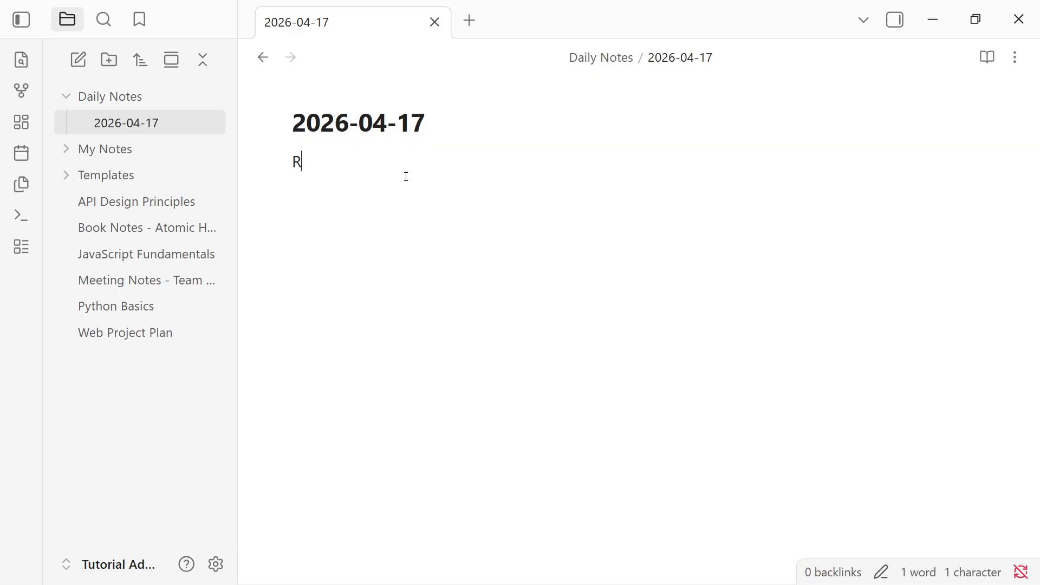
type("esearc")
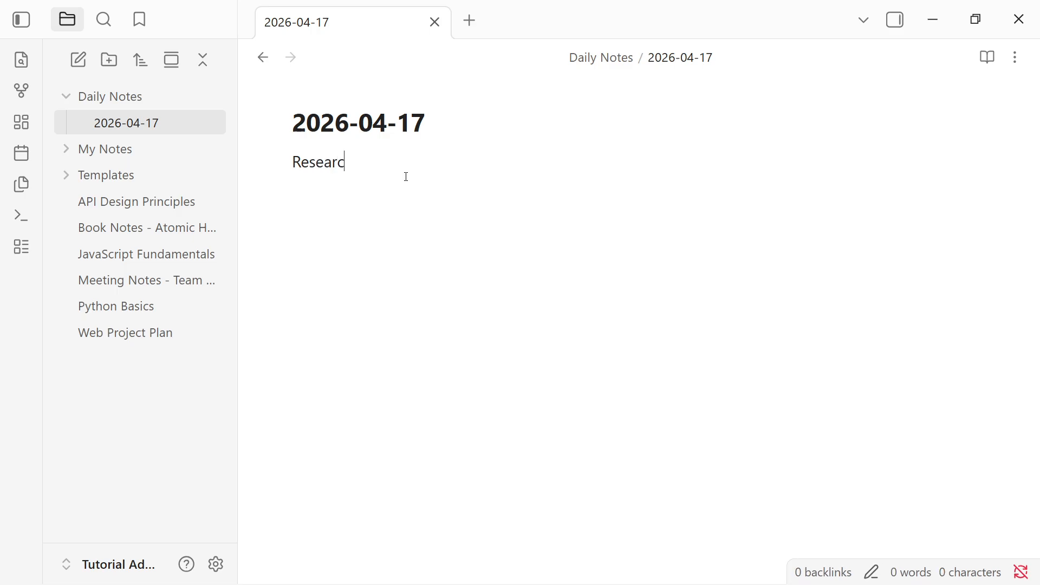
type("h Notes")
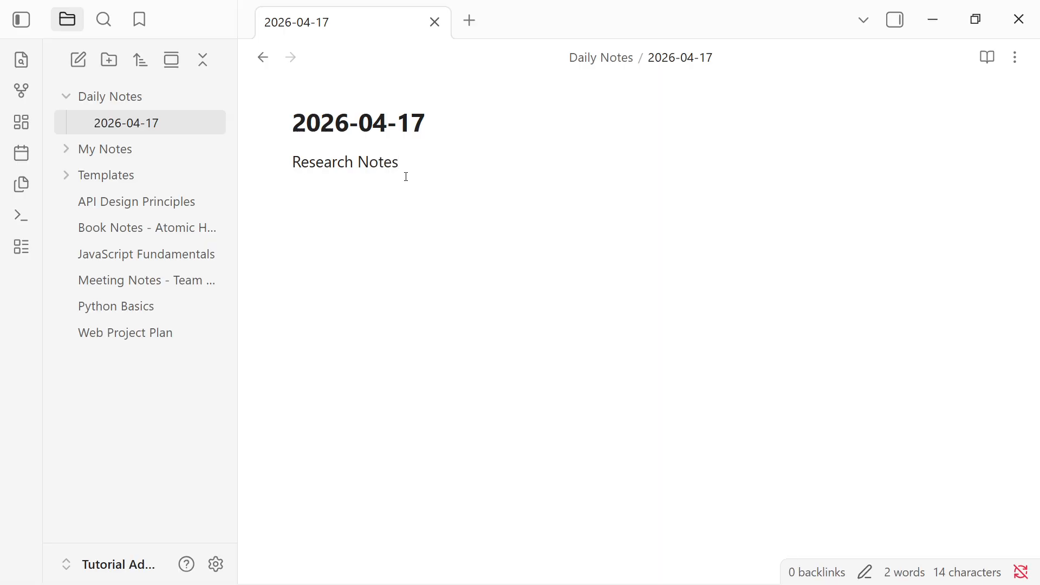
left_click_drag(400, 163, 291, 162)
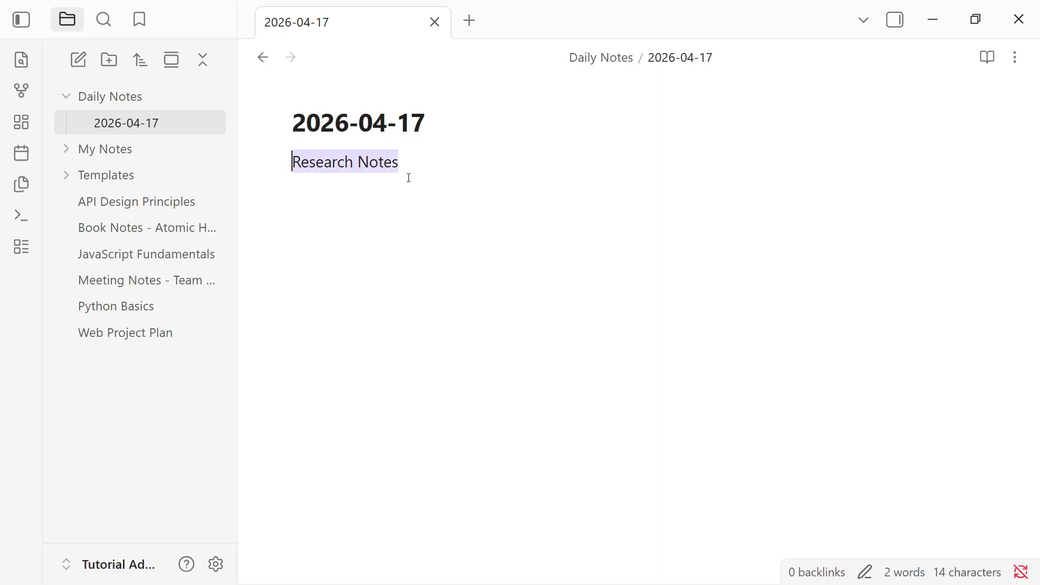
left_click(396, 172)
left_click(411, 167)
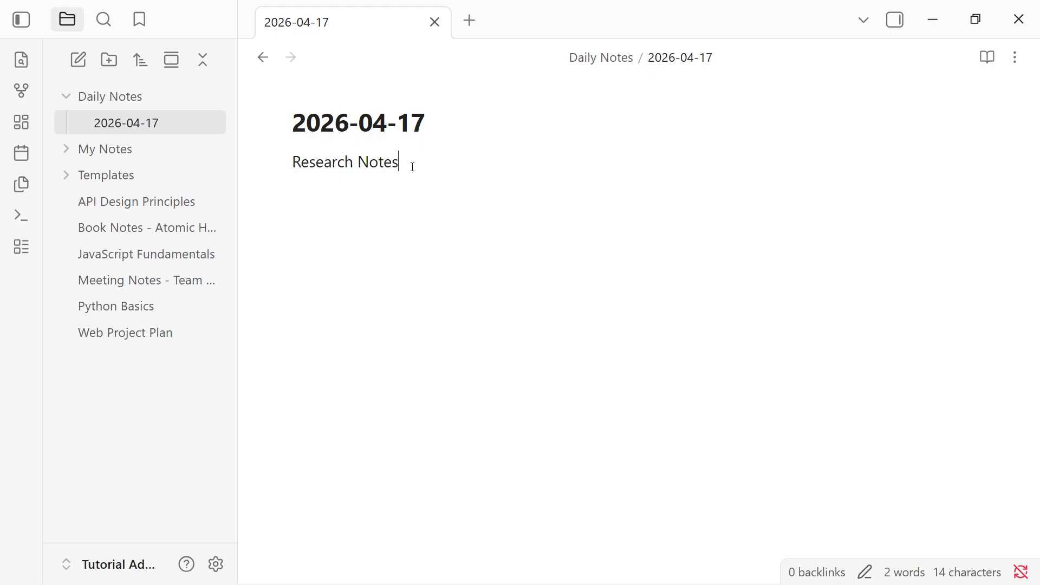
- Compare the daily note 2026-04-17 with the Daily Note Template through the file tree
left_click(130, 96)
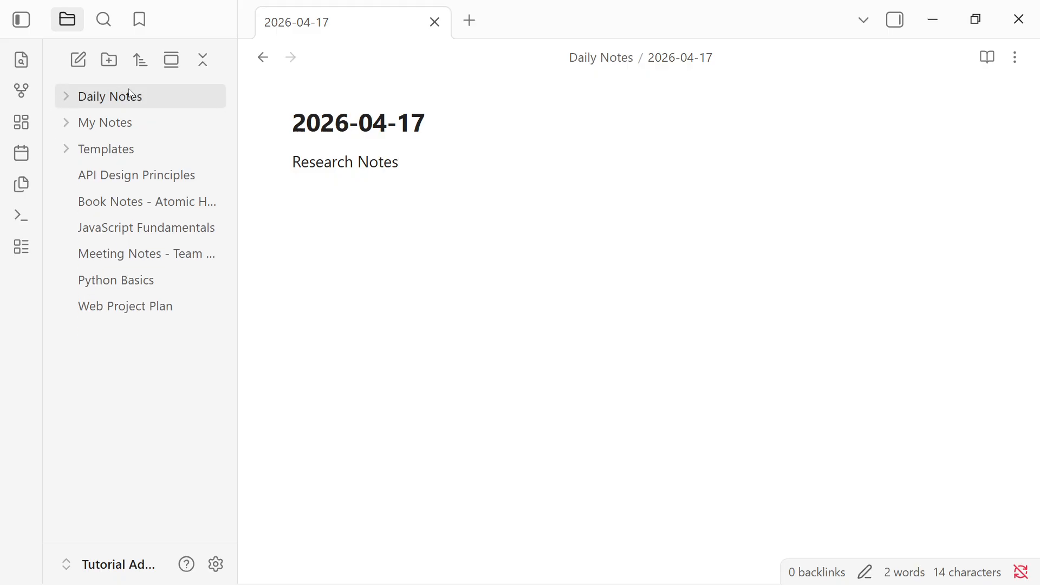
left_click(146, 142)
left_click(154, 175)
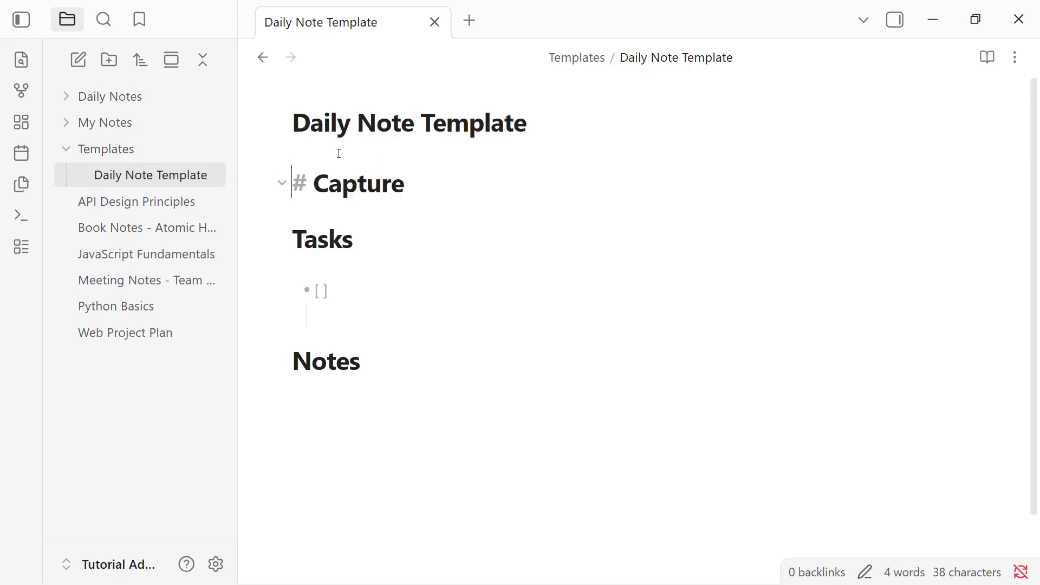
left_click(111, 97)
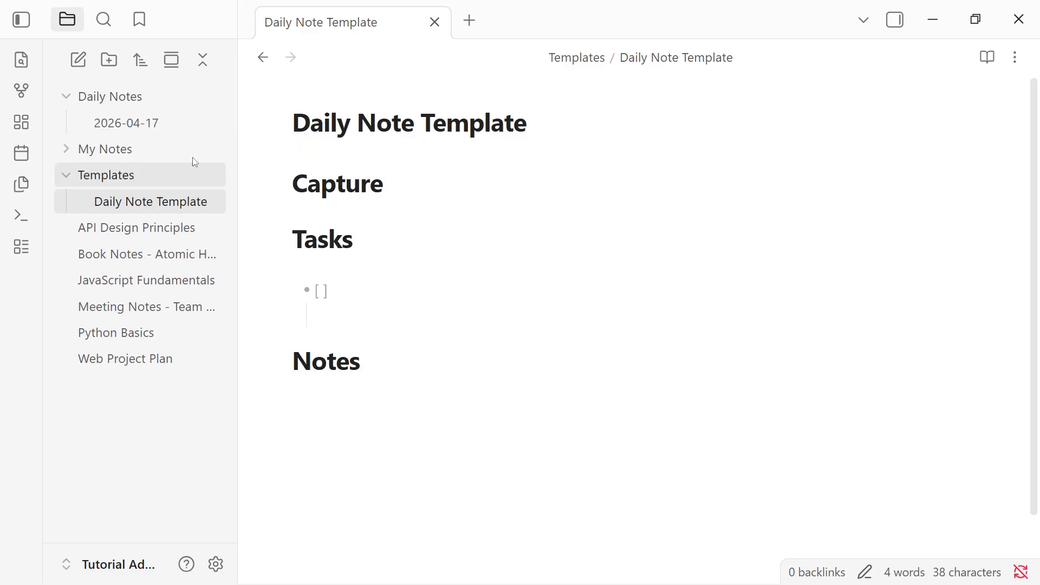
left_click(130, 122)
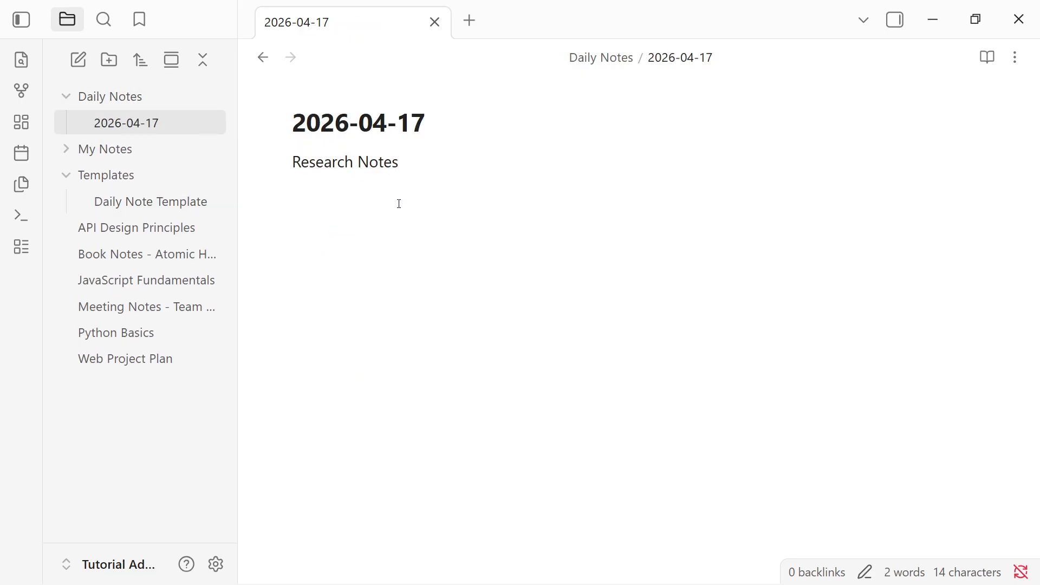
left_click_drag(443, 120, 242, 130)
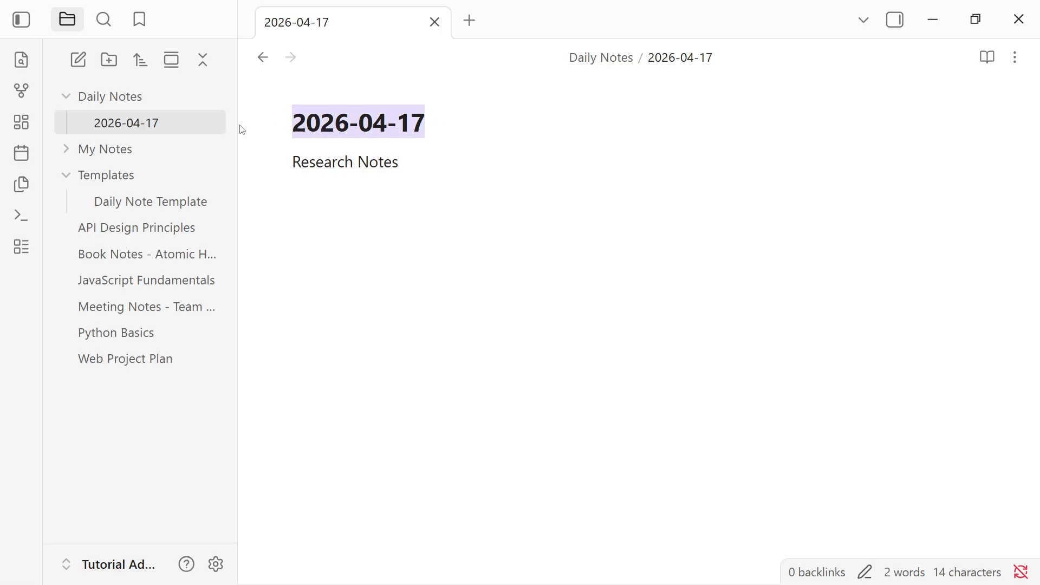
left_click(601, 57)
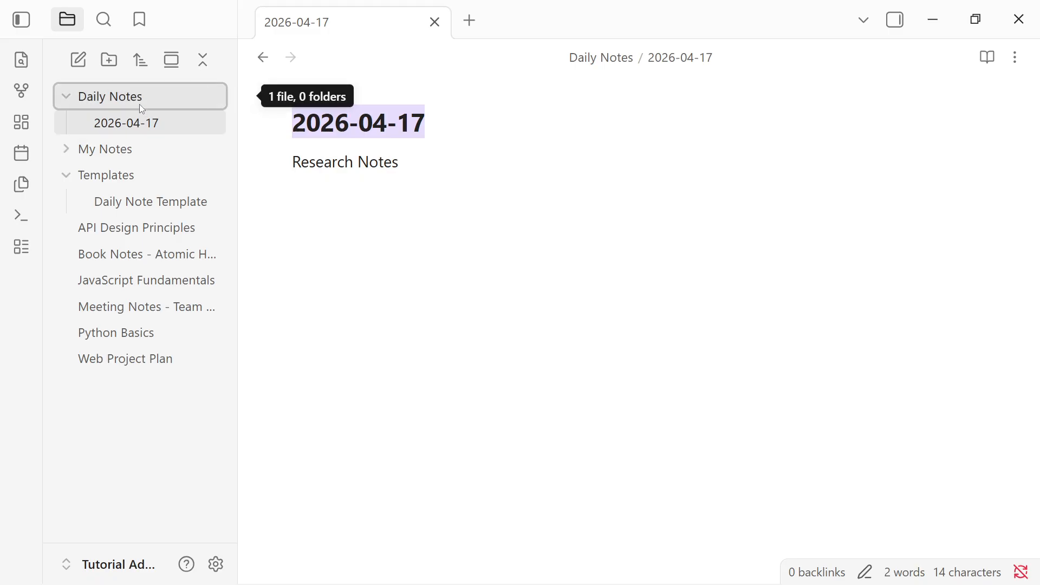
- Append the word Sample to the Research Notes line in the daily note
left_click(422, 169)
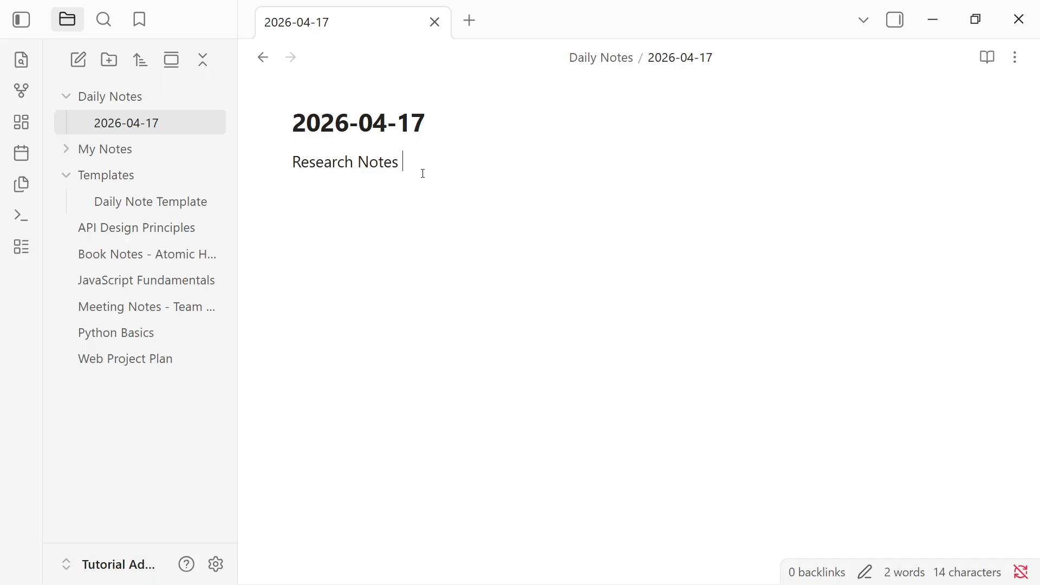
type("Sample")
left_click_drag(471, 162, 281, 167)
left_click(307, 194)
left_click(169, 159)
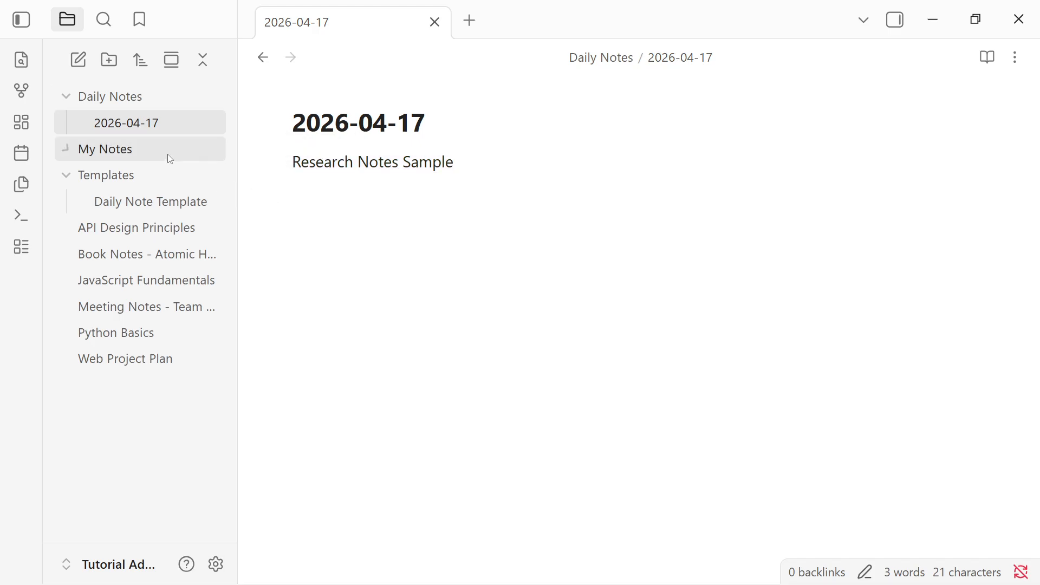
left_click(127, 175)
left_click(155, 94)
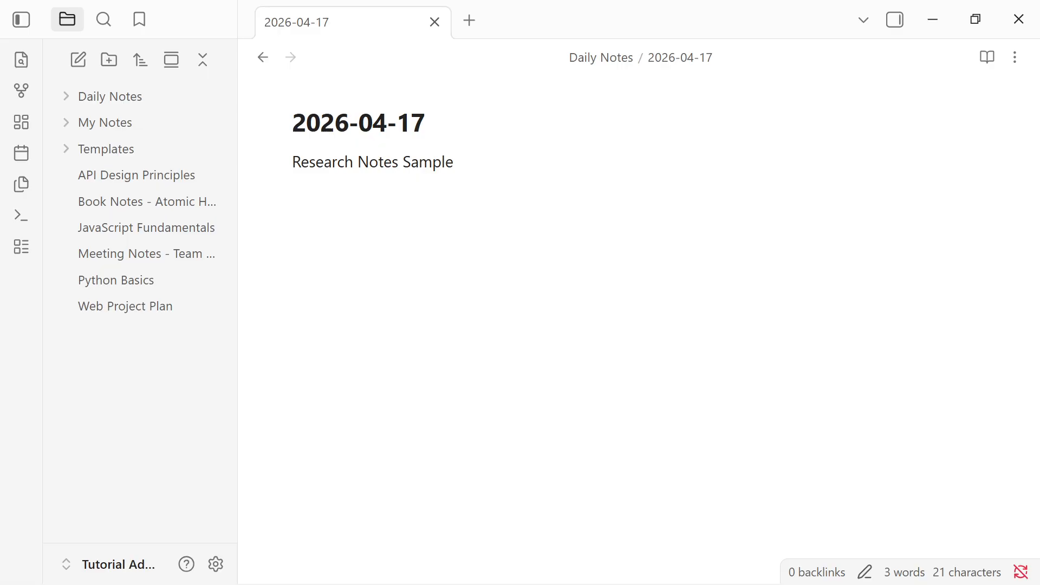
left_click(584, 59)
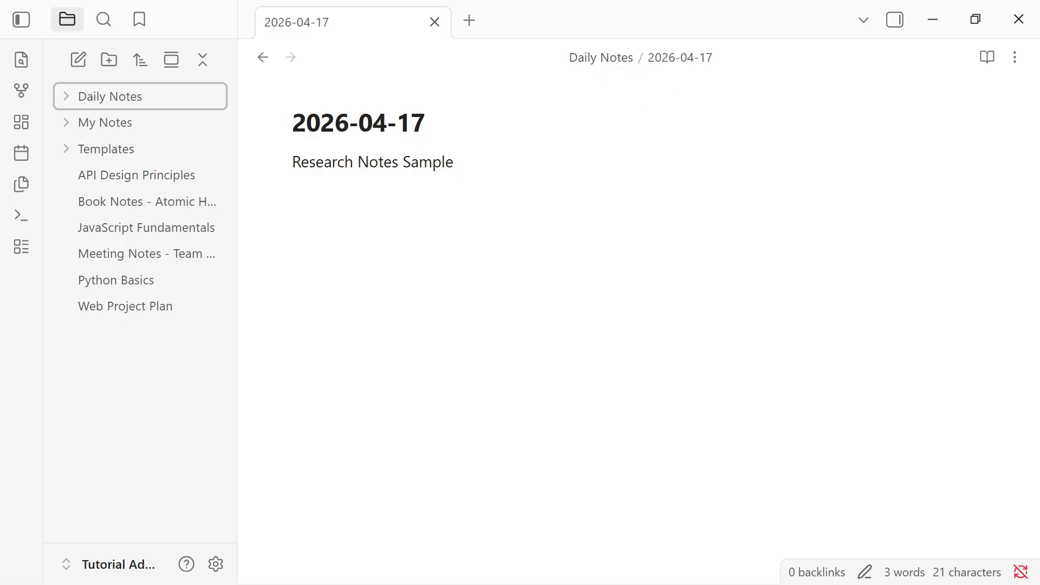
left_click(1022, 464)
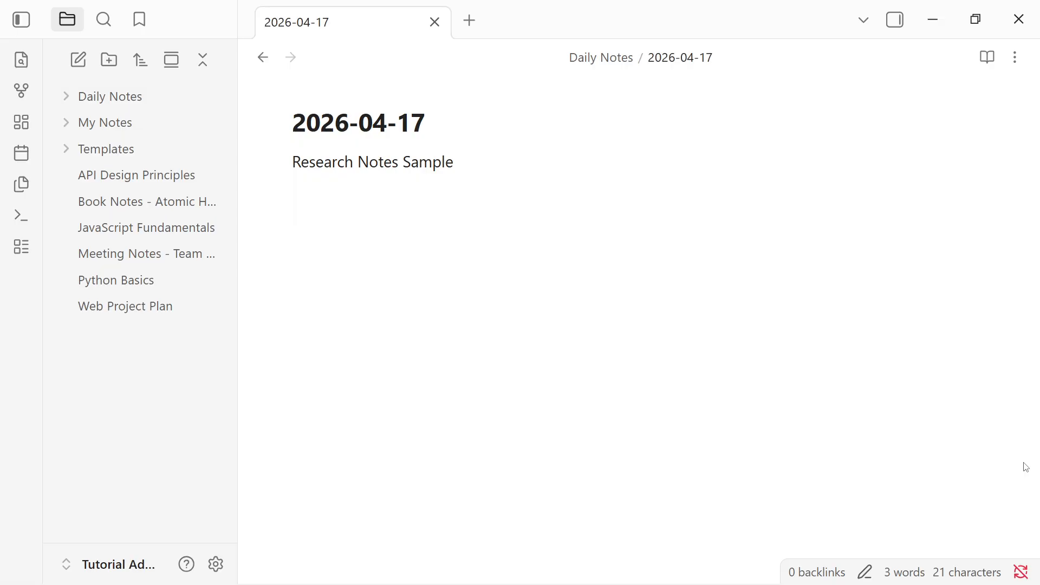